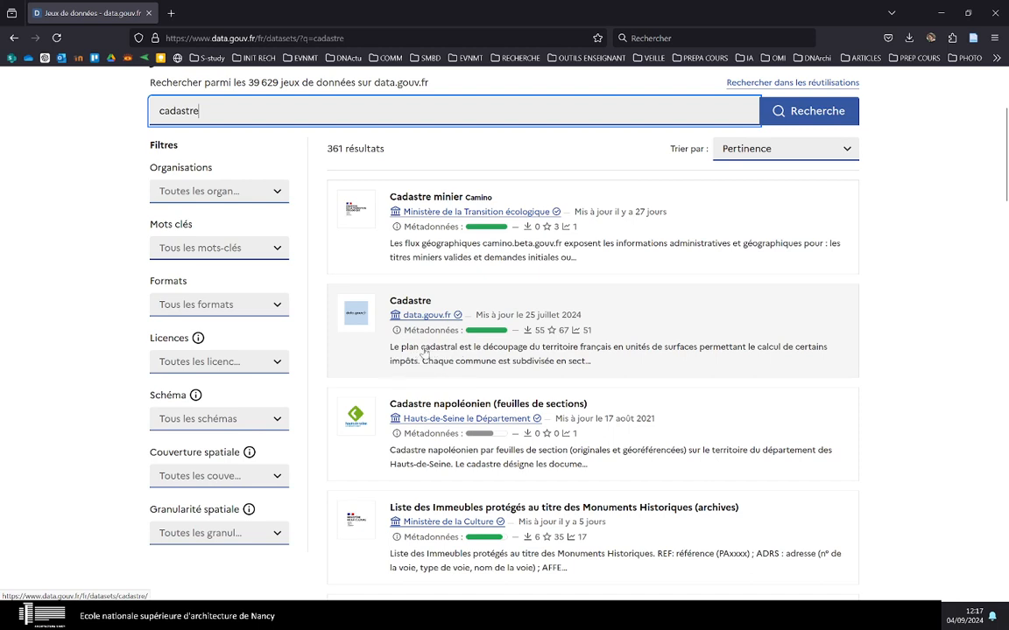
Look through the cadastre search results and open the "Cadastre" dataset published by data.gouv.fr.
scroll(403, 341, down, 2)
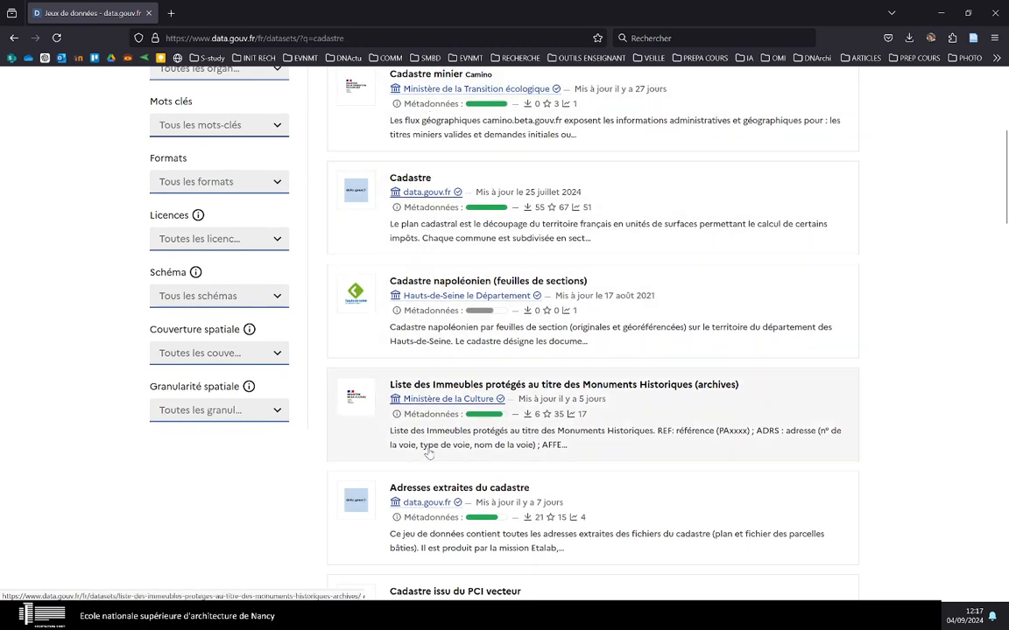
scroll(459, 387, down, 1)
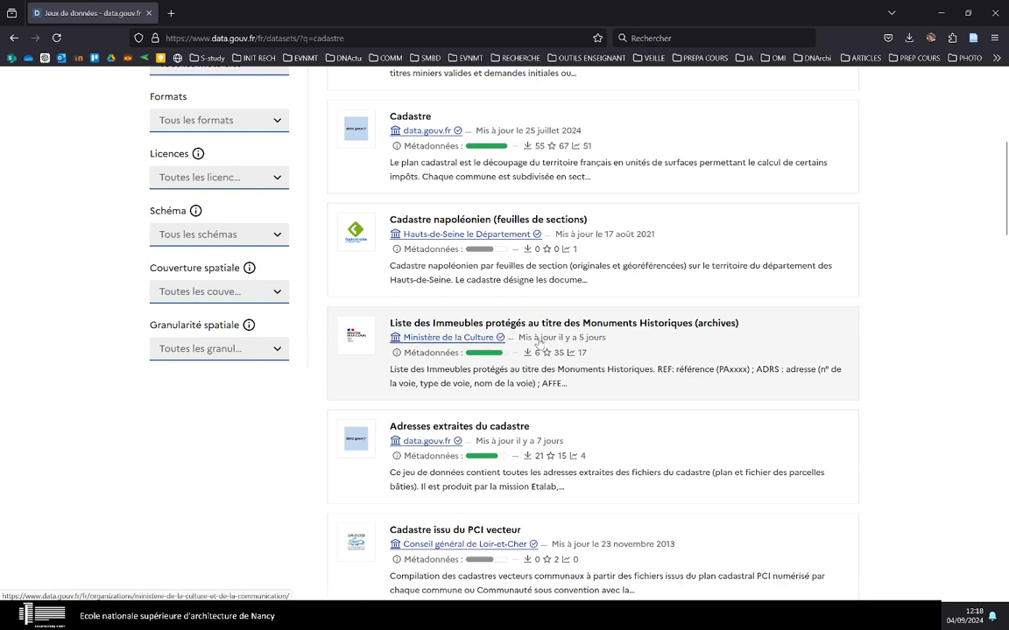
scroll(516, 351, up, 3)
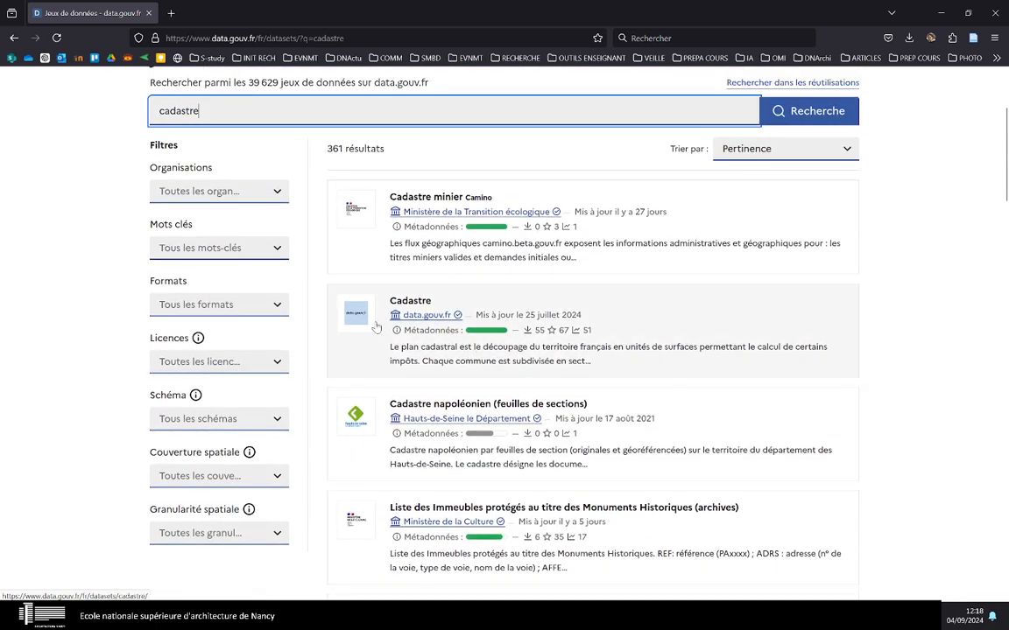
click(480, 349)
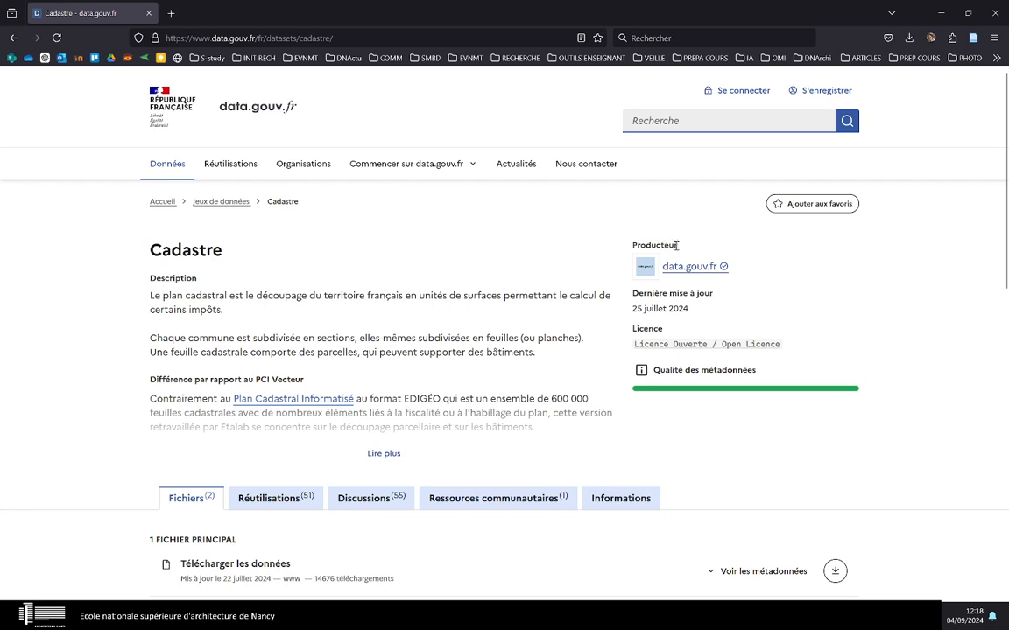
Check the dataset's producer, then expand the full description and read its sections down to the data layers.
drag(676, 245, 626, 249)
click(626, 251)
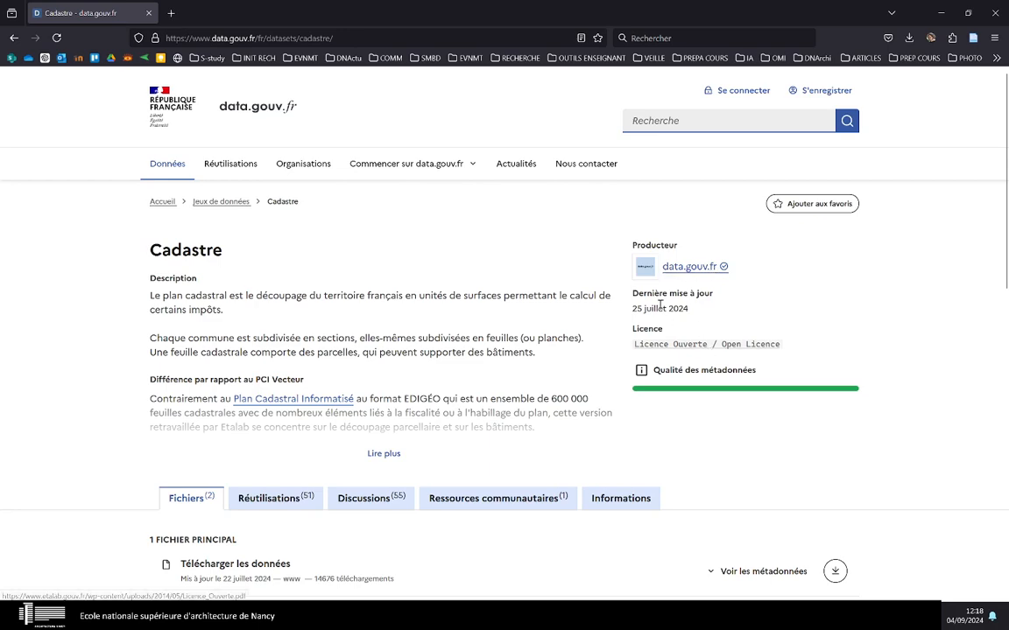
click(390, 453)
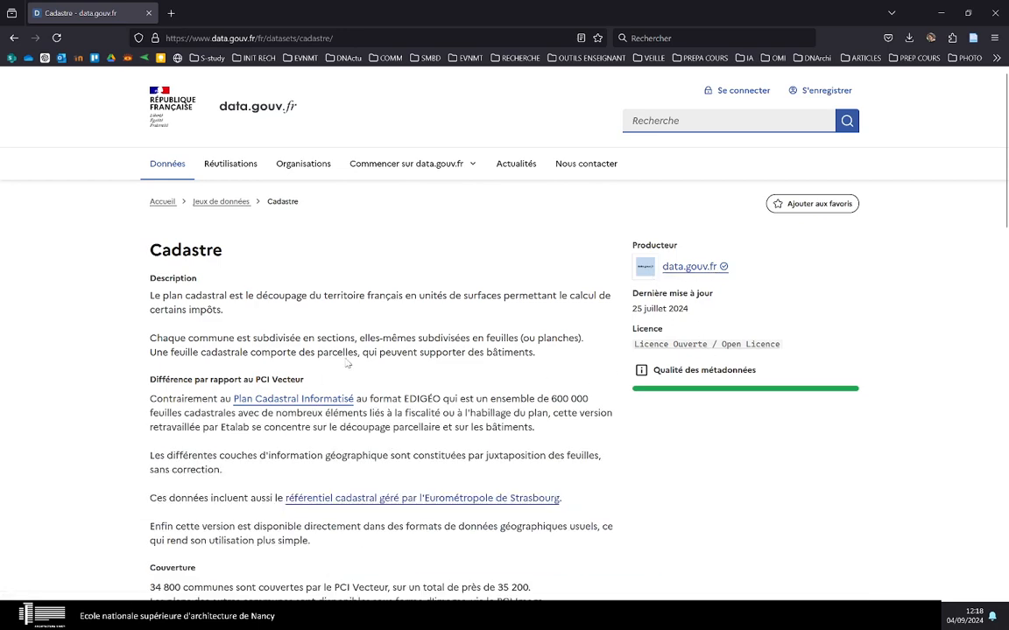
scroll(263, 202, down, 3)
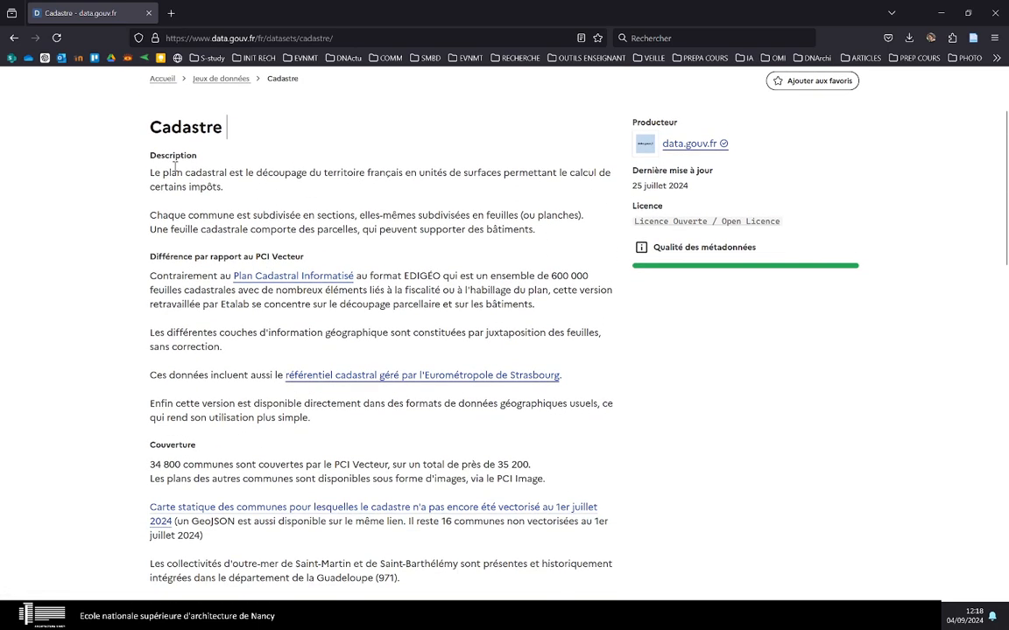
drag(175, 166, 179, 455)
click(175, 442)
scroll(198, 441, down, 2)
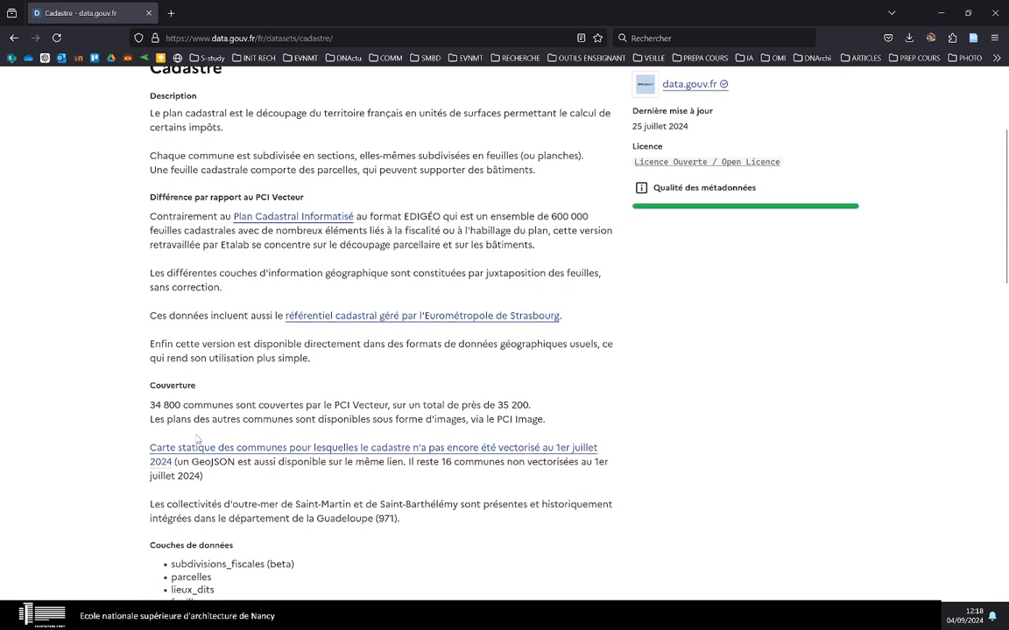
scroll(231, 161, down, 2)
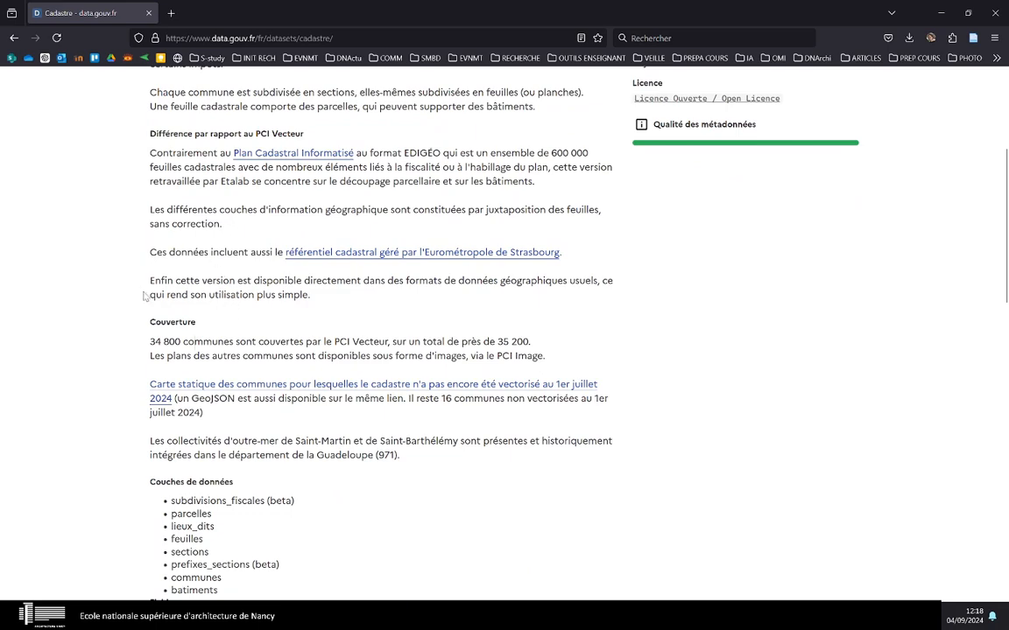
scroll(344, 299, down, 8)
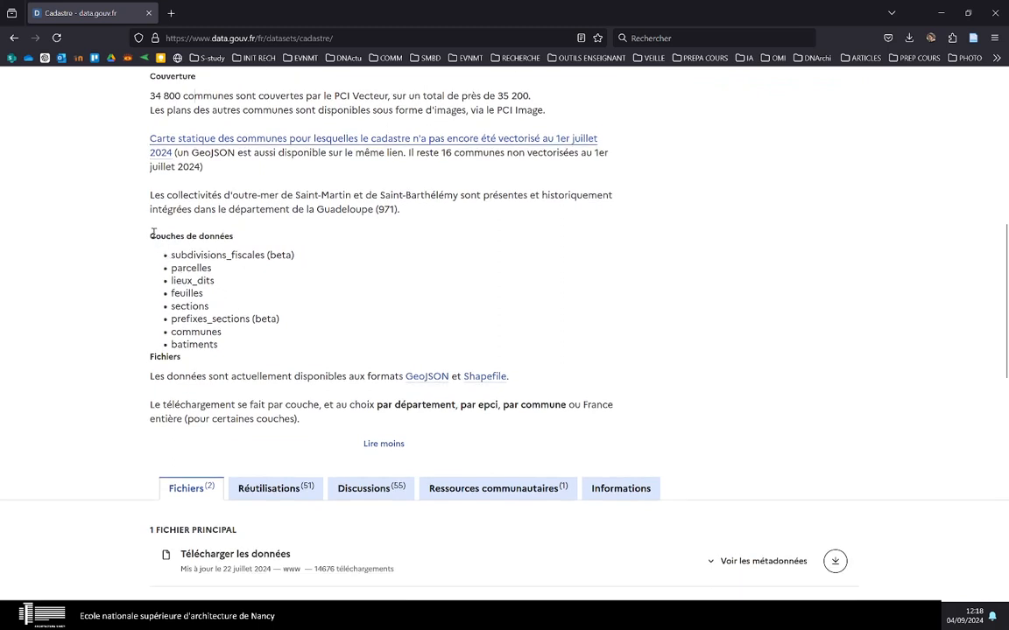
Examine the "Couches de données" list, especially communes, parcelles and batiments, and the available file formats and download options.
drag(150, 235, 225, 348)
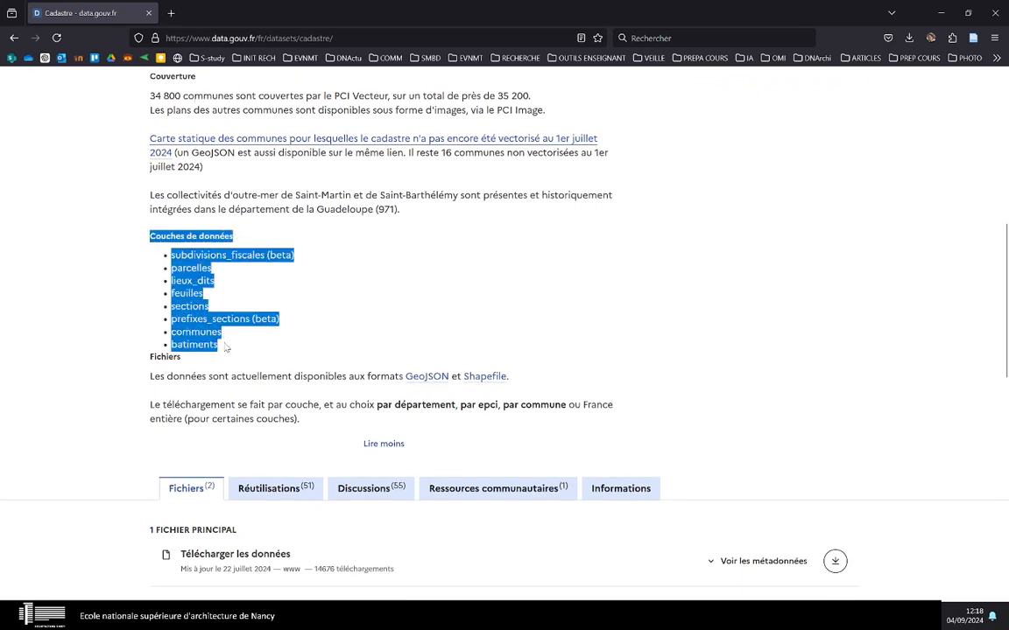
click(258, 344)
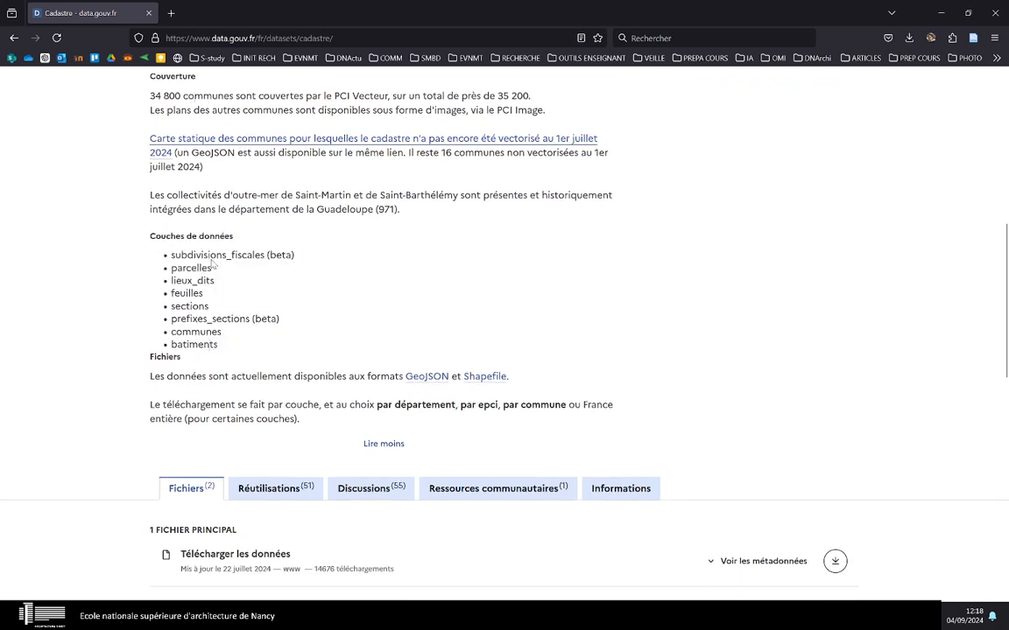
scroll(261, 356, up, 3)
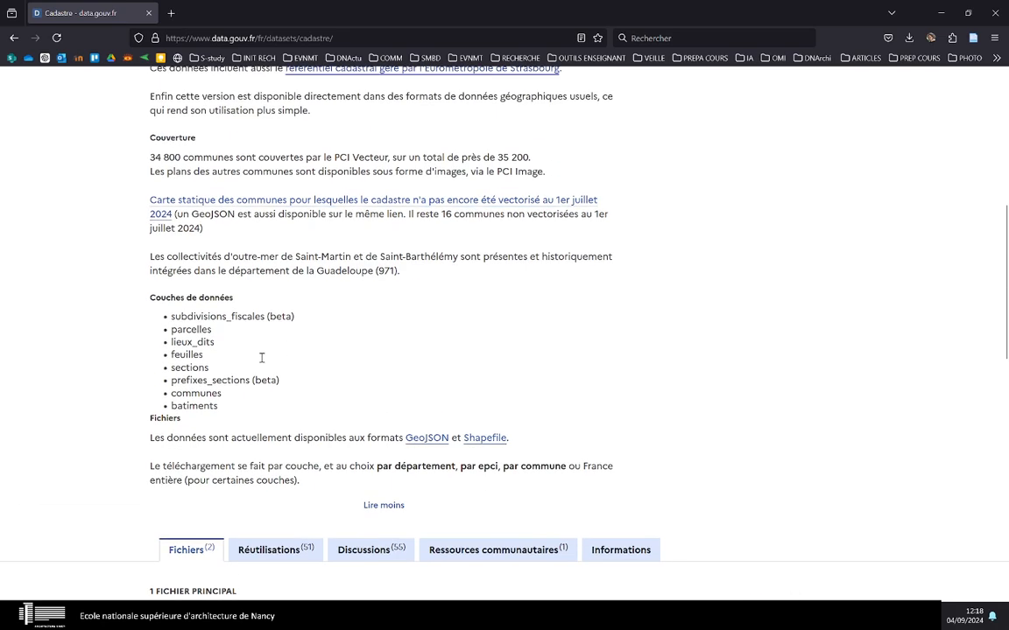
scroll(261, 390, down, 1)
drag(221, 411, 166, 398)
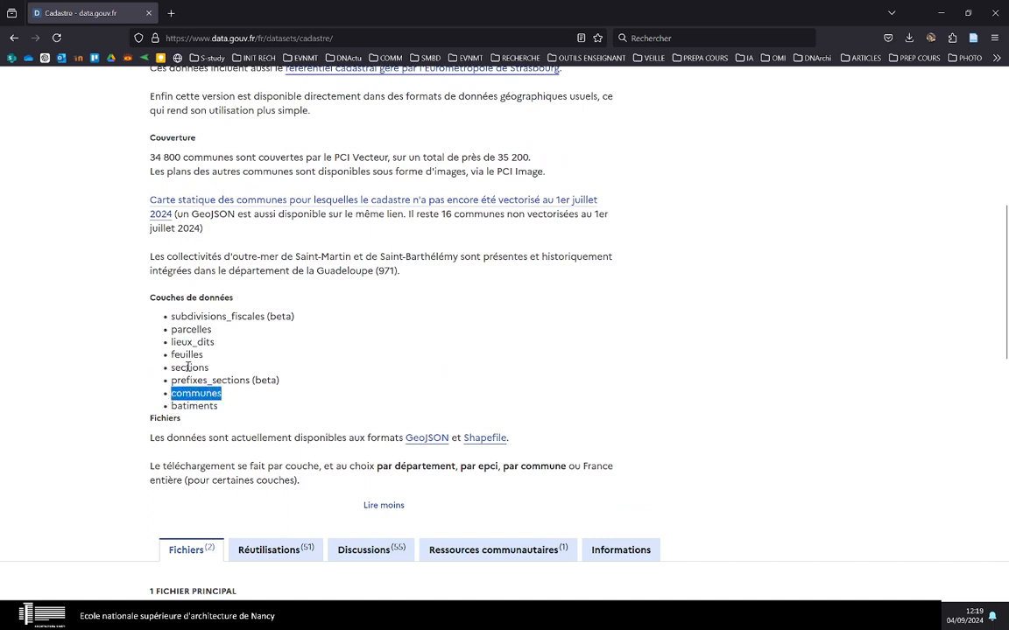
drag(213, 331, 170, 333)
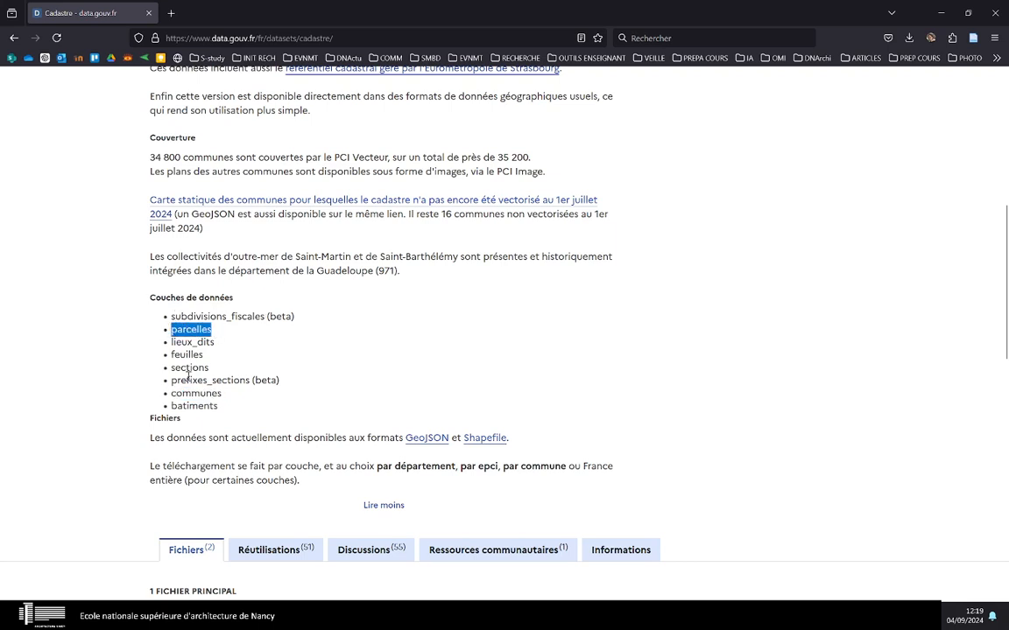
drag(176, 394, 207, 404)
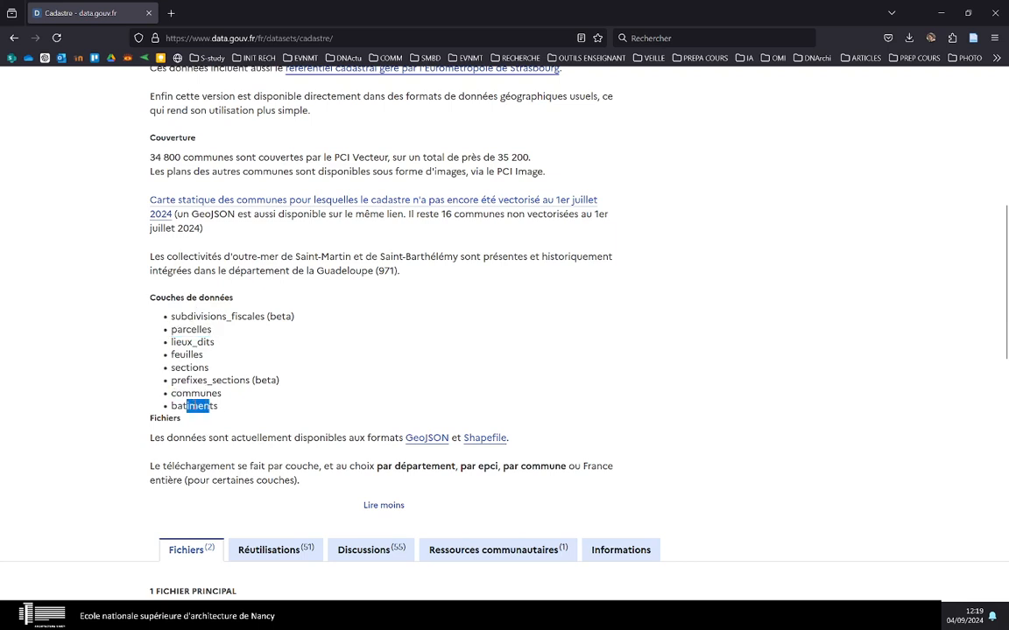
scroll(235, 398, down, 1)
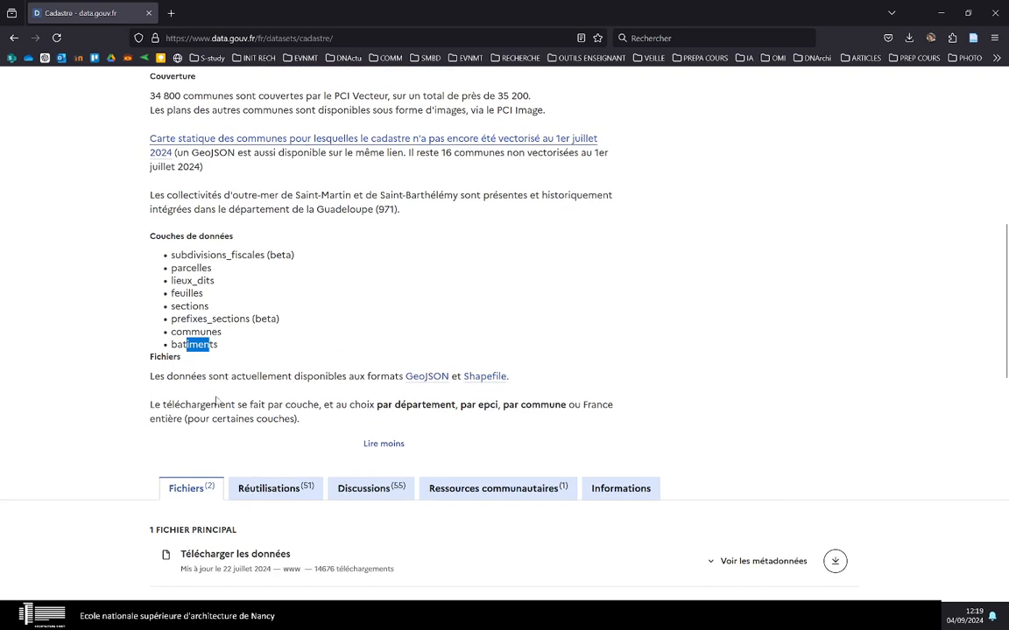
scroll(235, 393, down, 3)
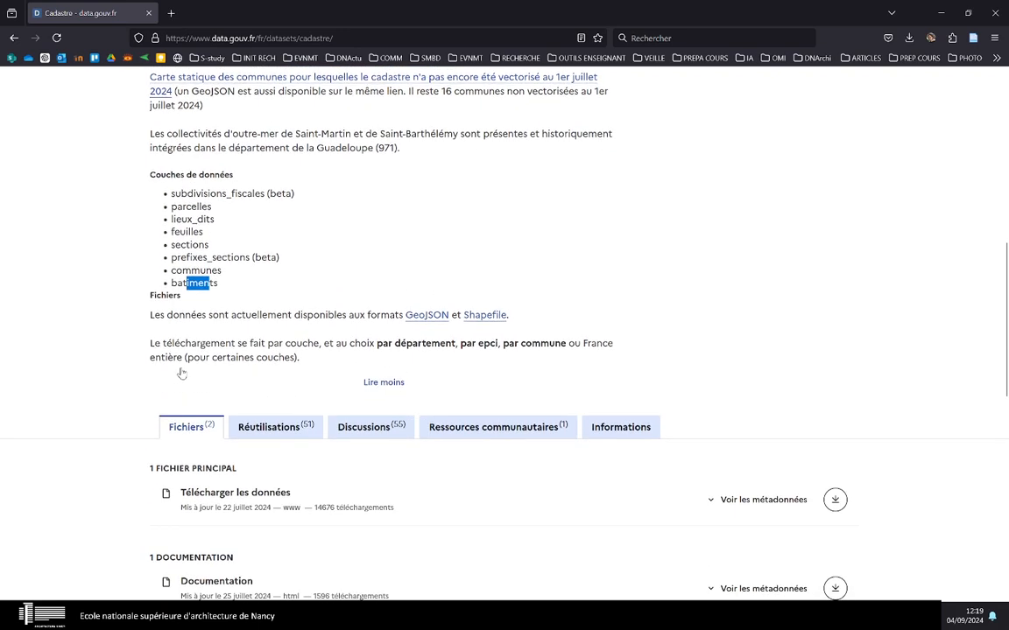
Check the dataset's last update date and view the detailed metadata quality criteria.
scroll(249, 341, up, 15)
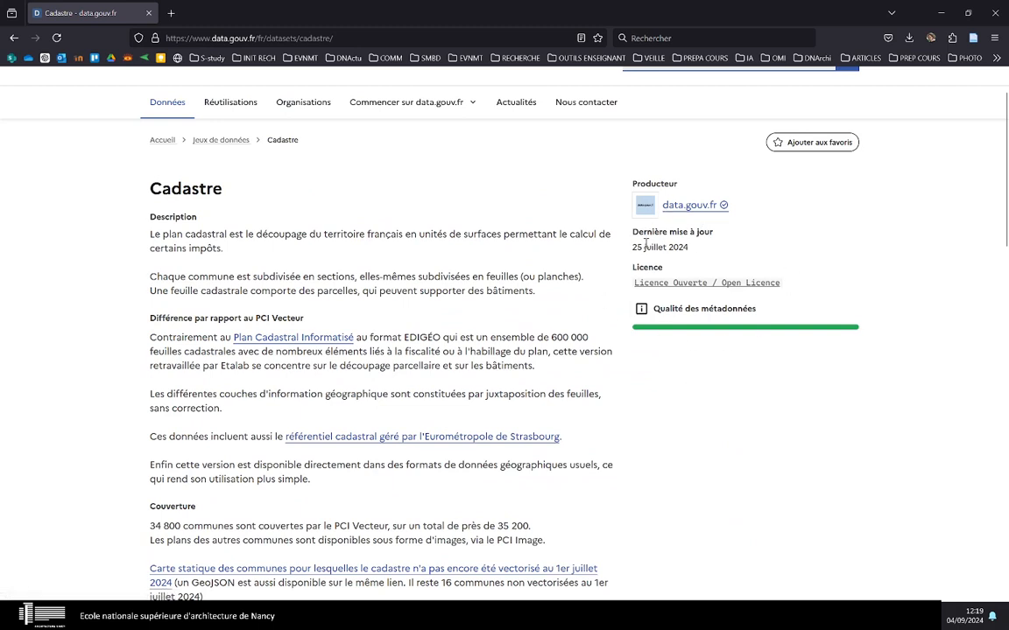
drag(632, 248, 690, 249)
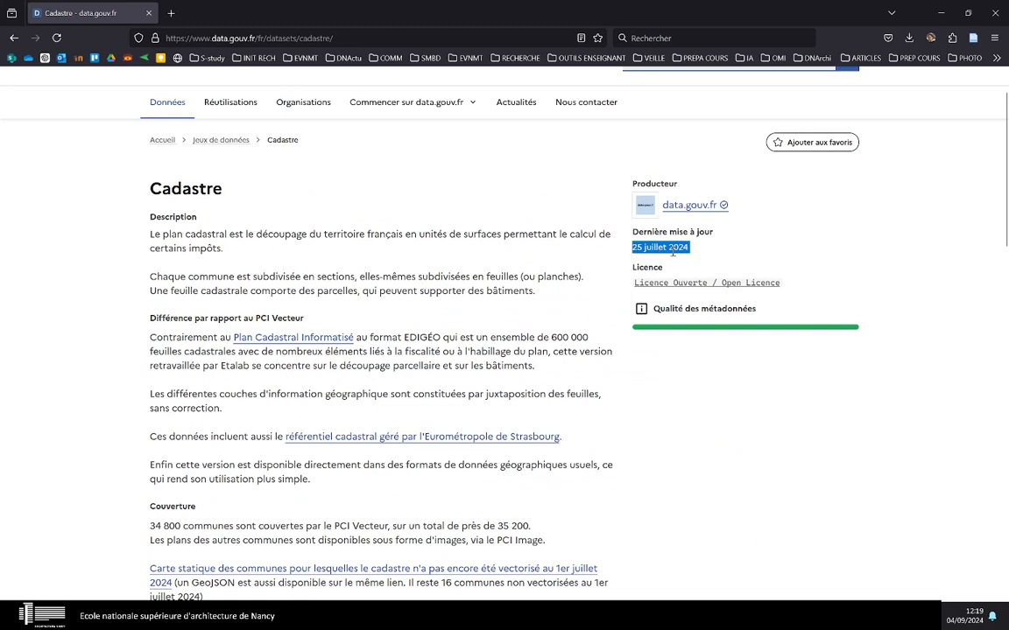
click(674, 251)
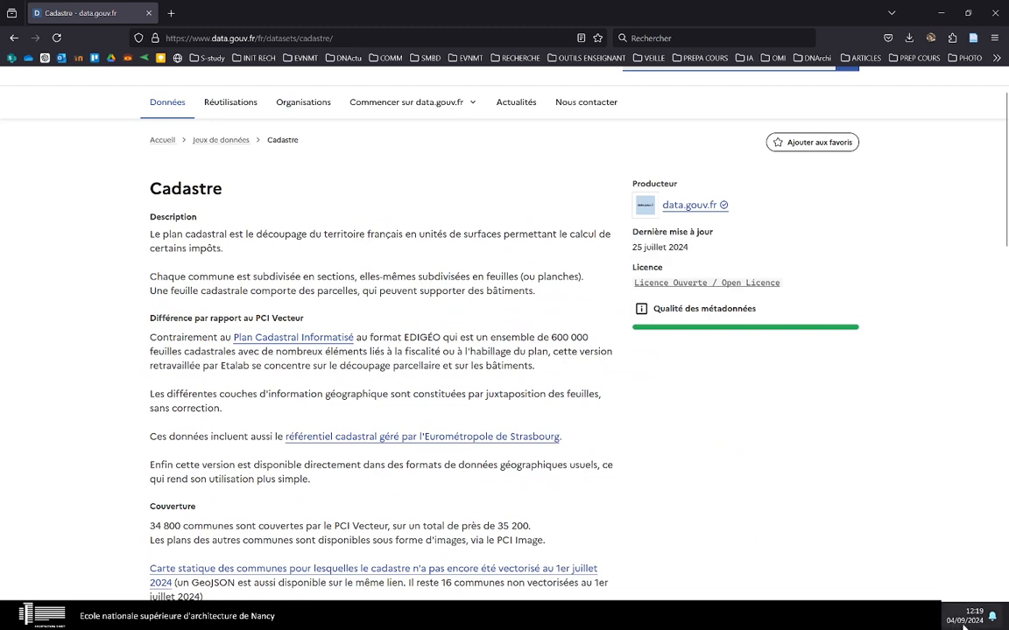
drag(691, 250, 630, 250)
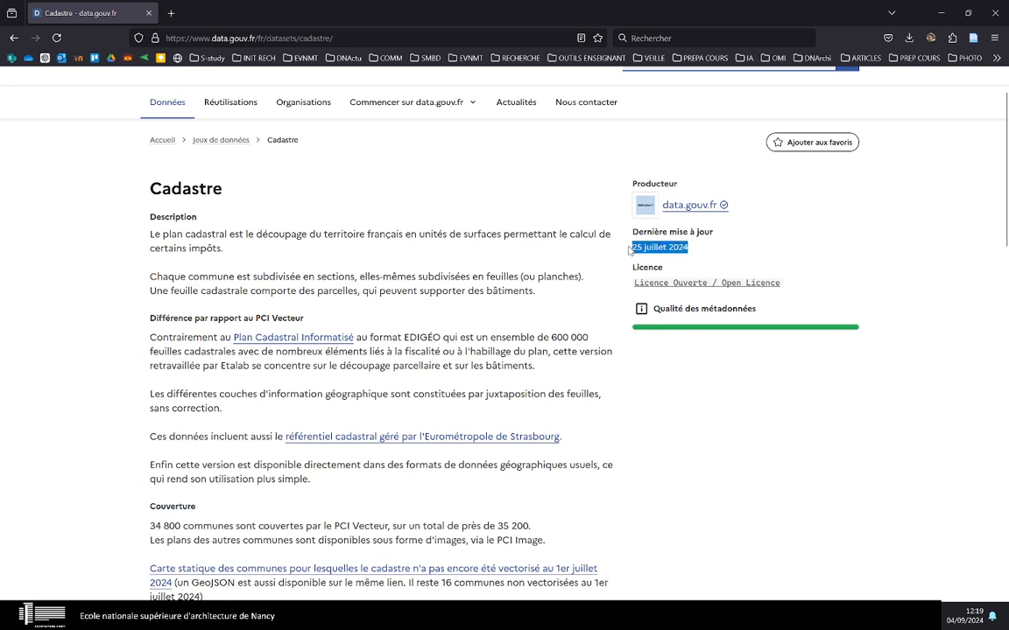
click(653, 248)
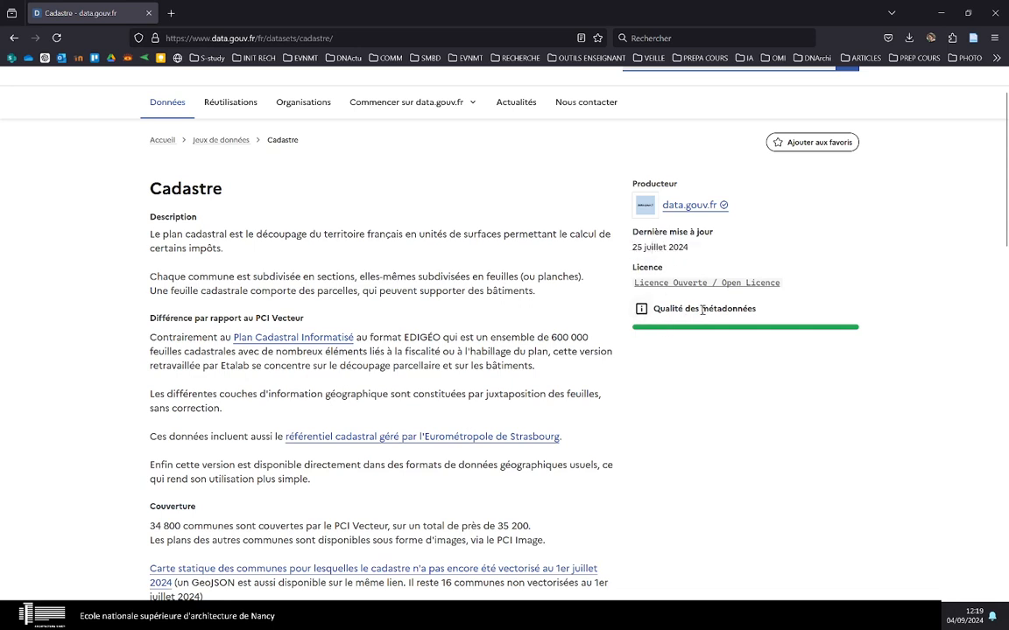
click(643, 313)
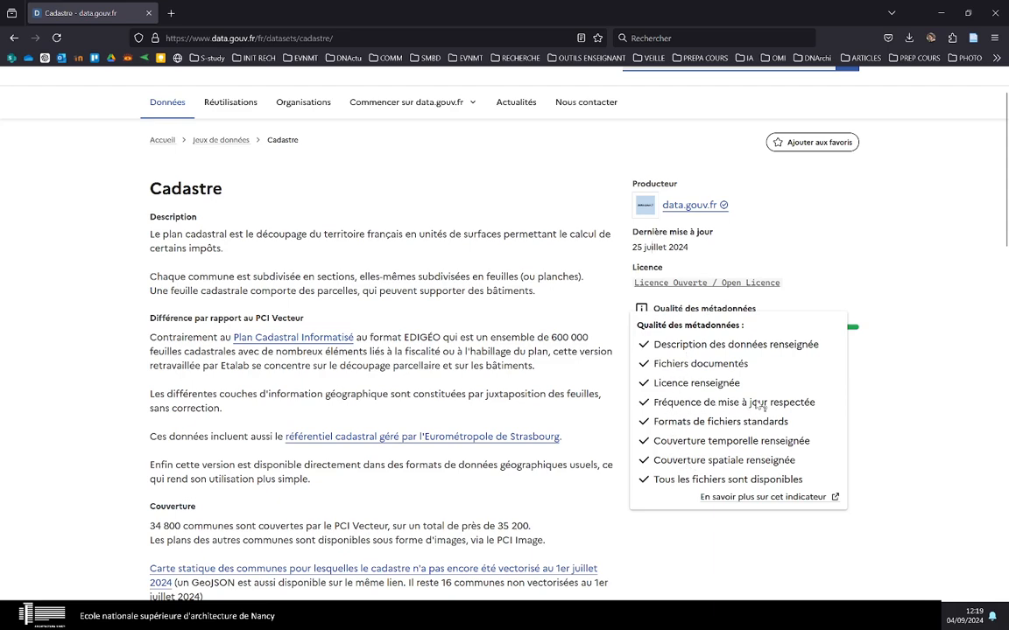
click(918, 410)
Open the main file resource "Télécharger les données" of the Cadastre dataset.
scroll(422, 384, down, 8)
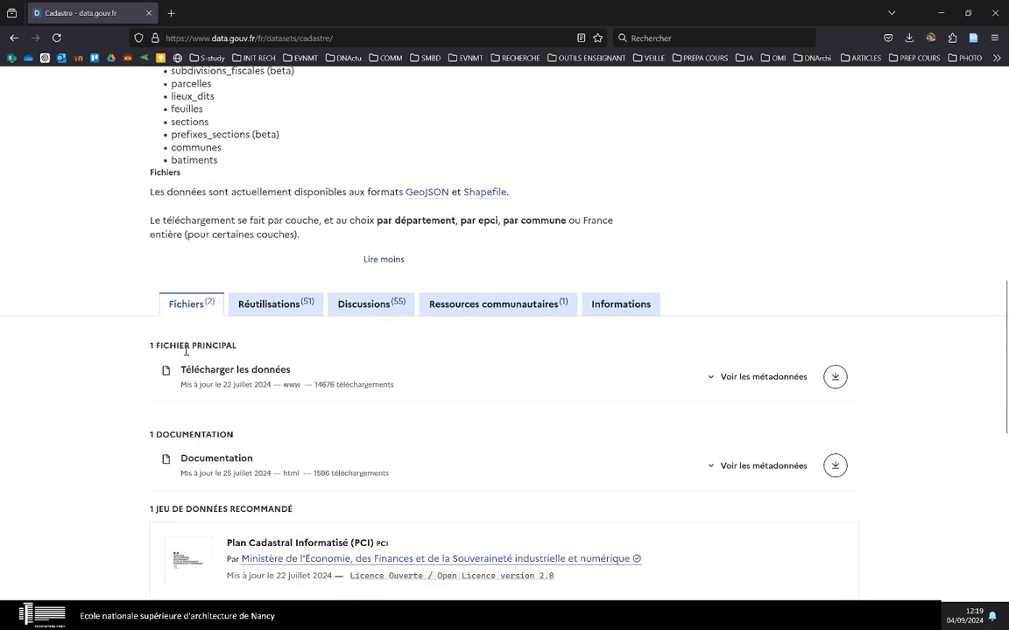
scroll(167, 304, down, 1)
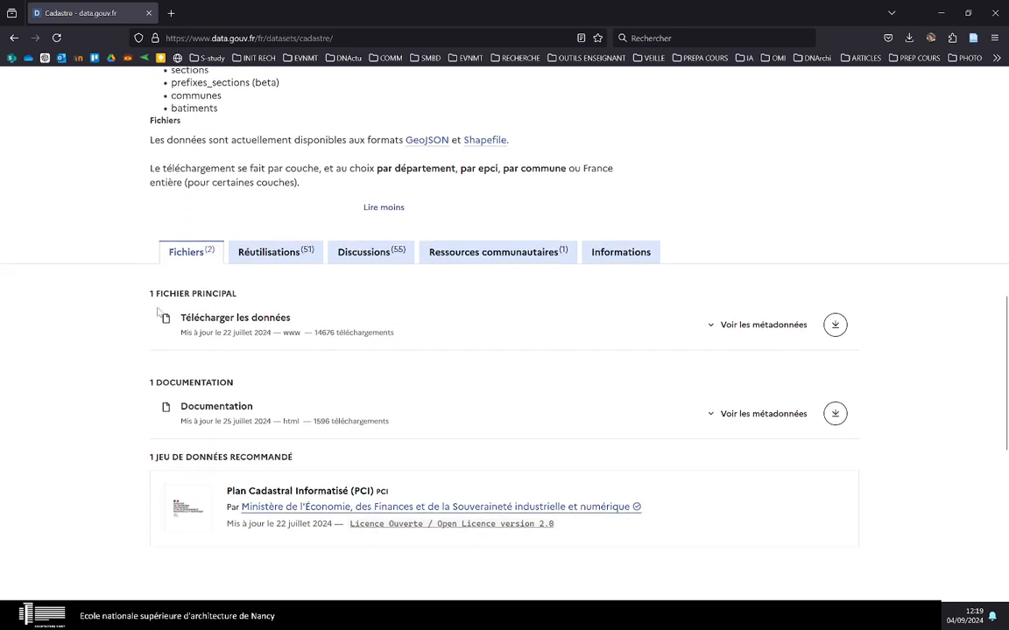
click(834, 316)
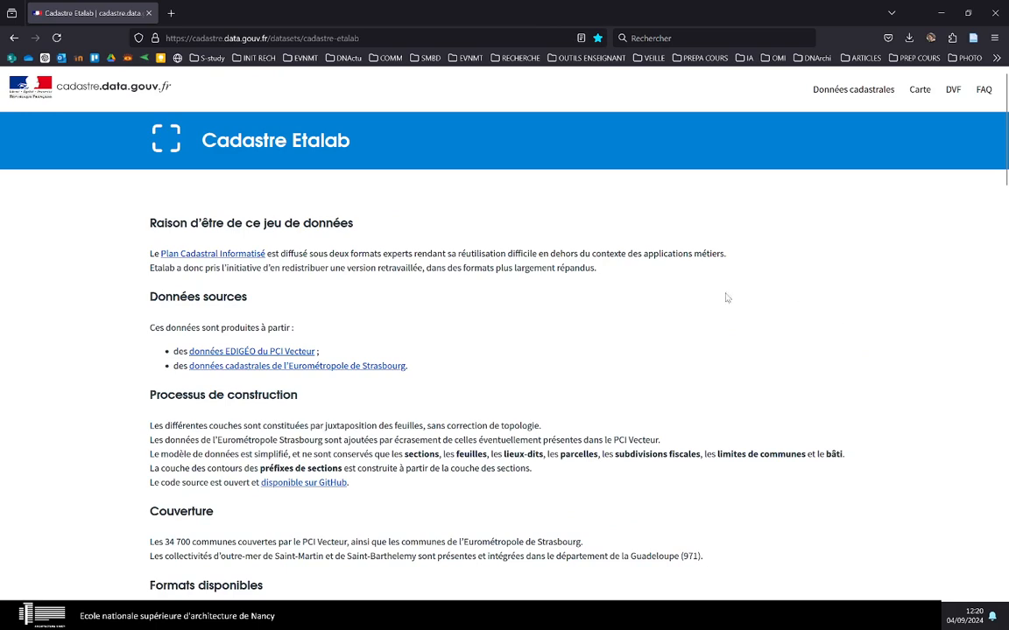
Read the Cadastre Etalab page, examining the geometry type of each layer under "Couches géographiques" and the "Mise à disposition" section.
scroll(506, 367, down, 3)
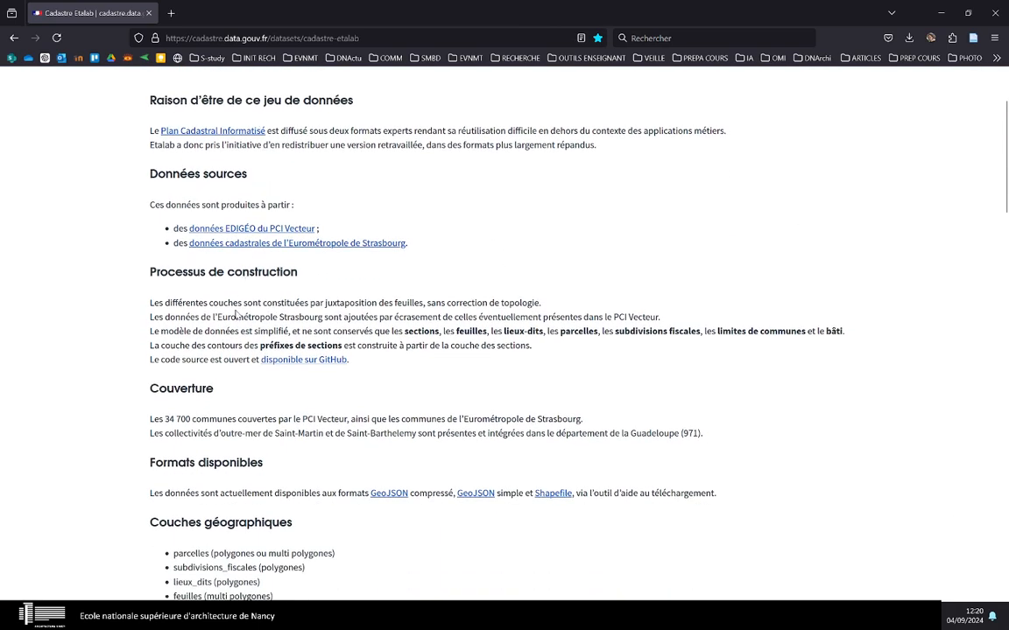
scroll(237, 316, down, 1)
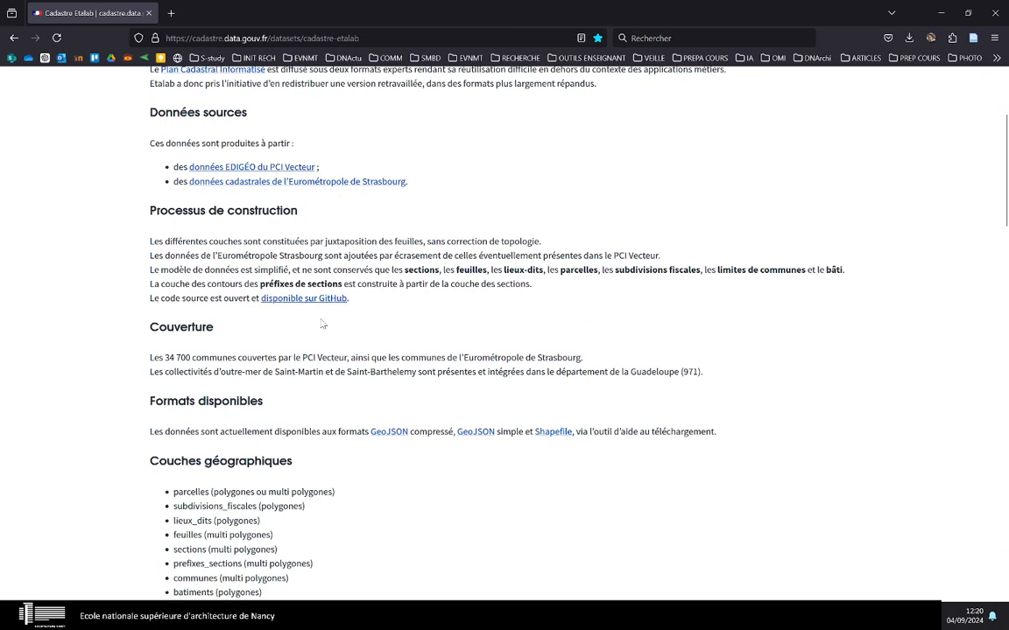
scroll(277, 322, down, 3)
scroll(268, 337, down, 1)
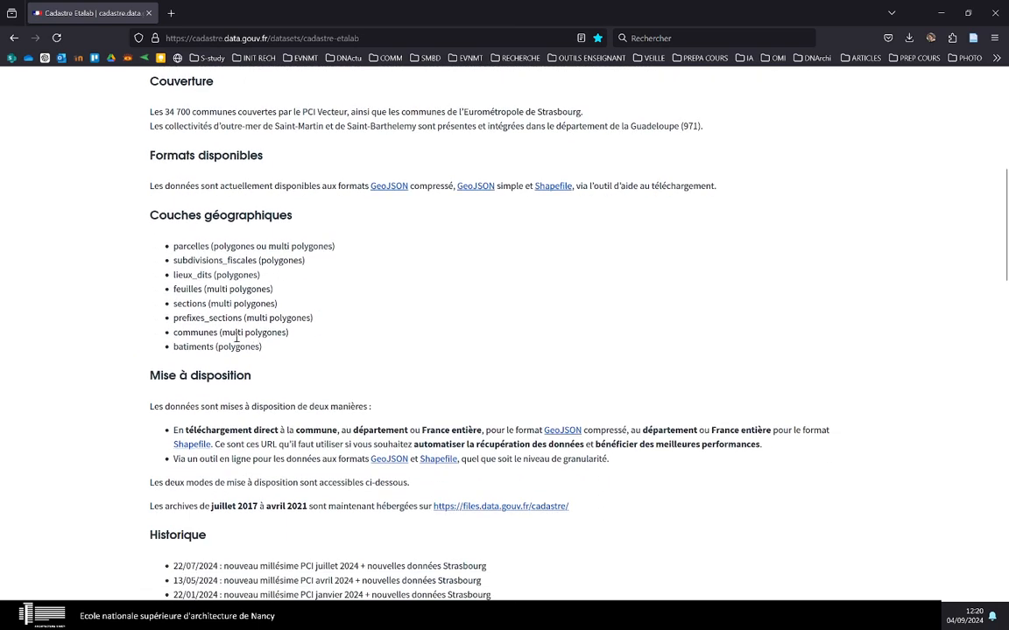
drag(183, 246, 210, 345)
click(189, 289)
scroll(189, 289, down, 1)
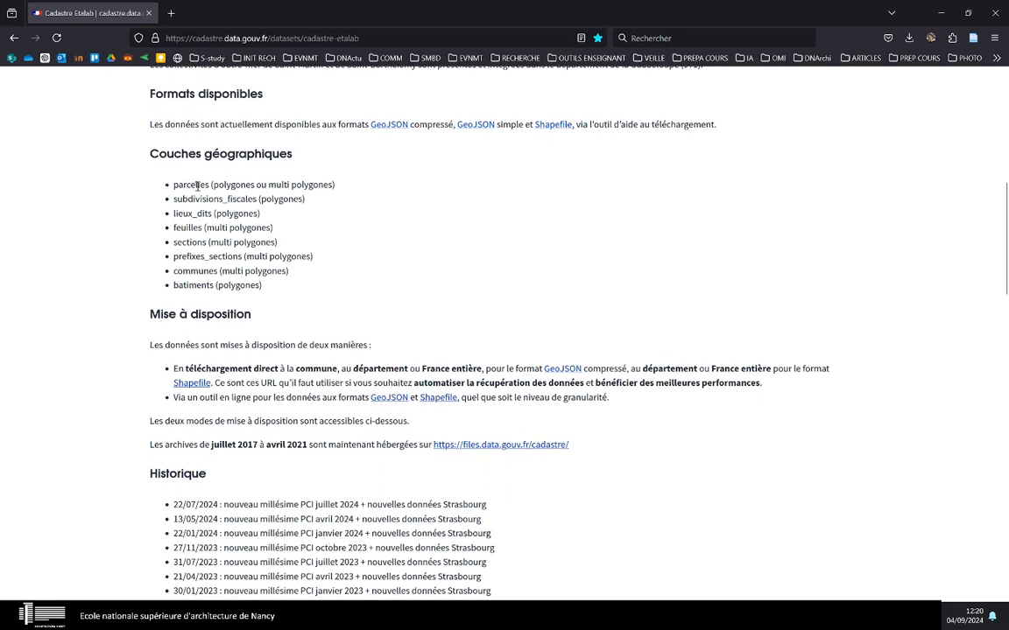
drag(212, 184, 334, 184)
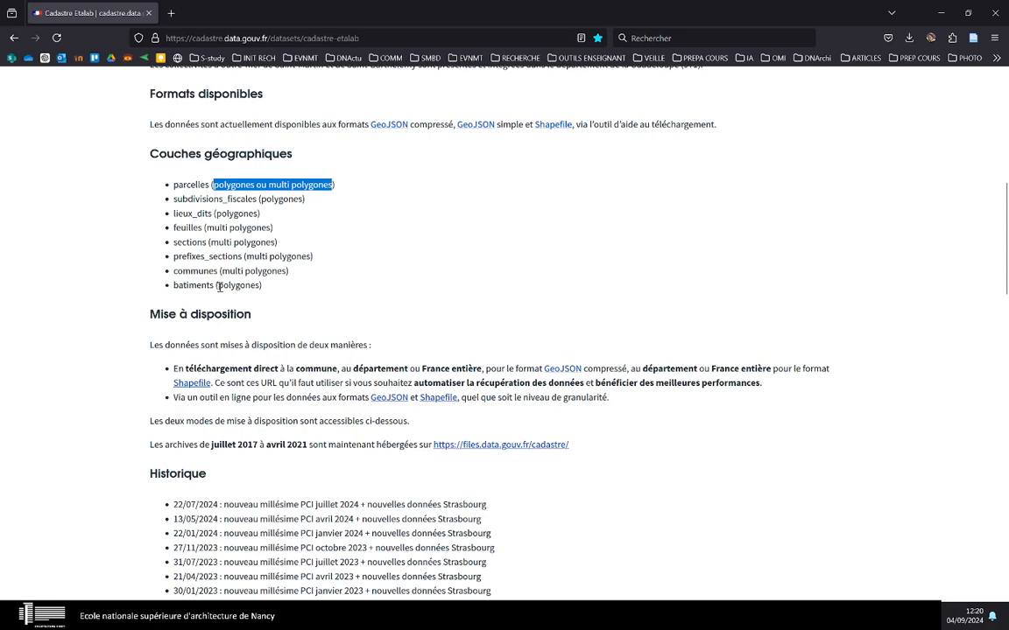
drag(255, 286, 126, 182)
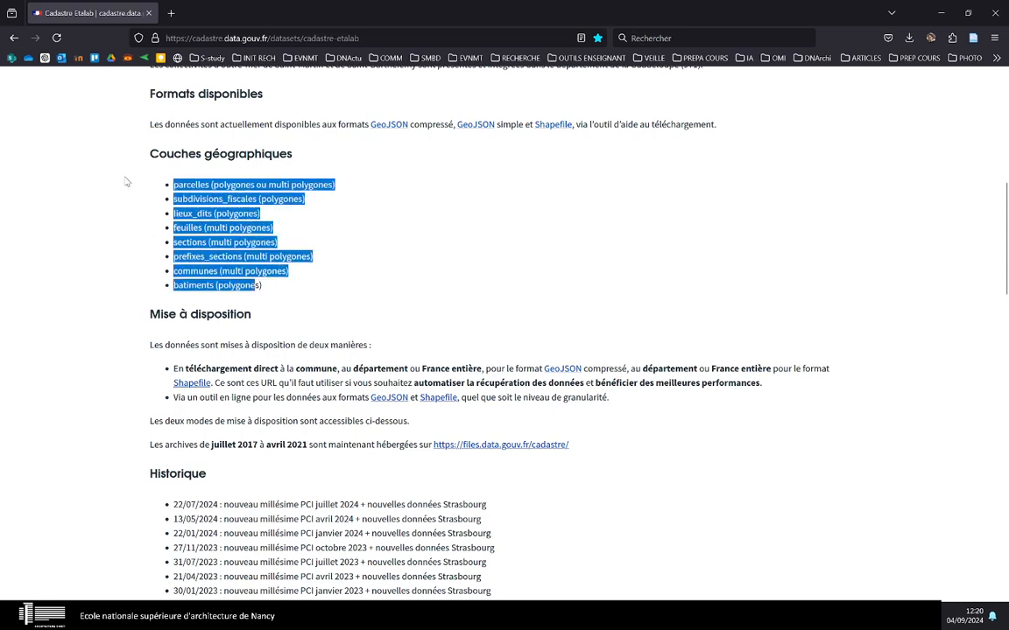
click(230, 256)
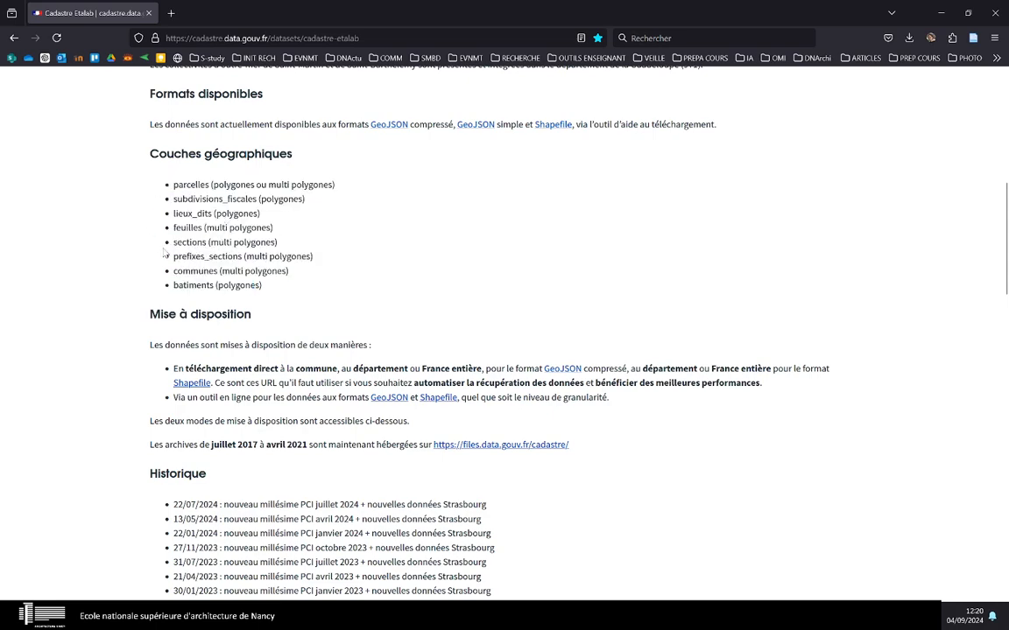
scroll(192, 243, down, 5)
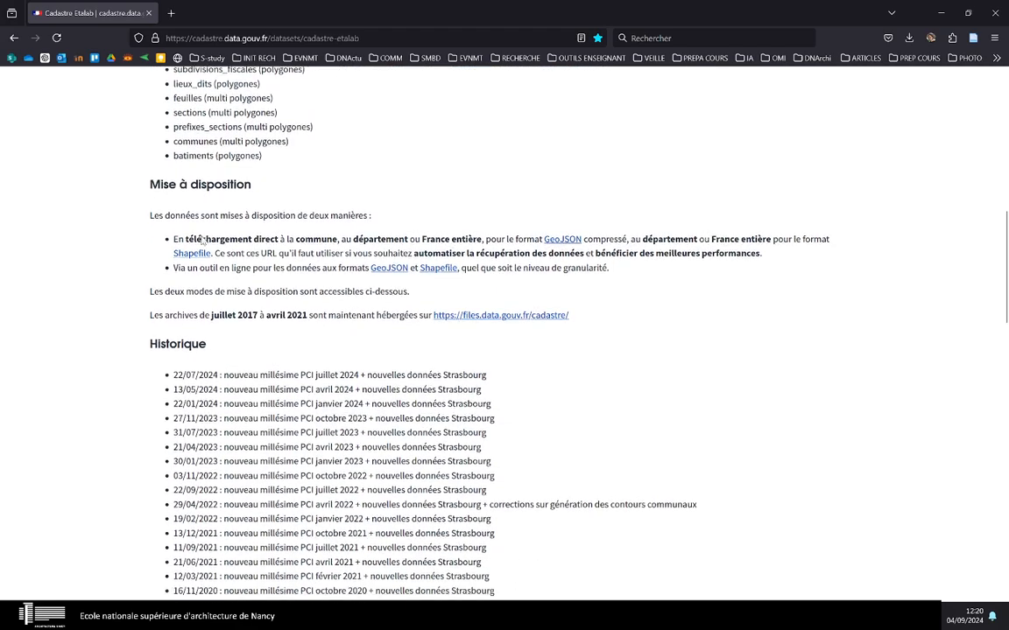
Open the by-department Shapefile downloads of the latest millésime, 1er juillet 2024, in the direct download section.
scroll(201, 237, down, 12)
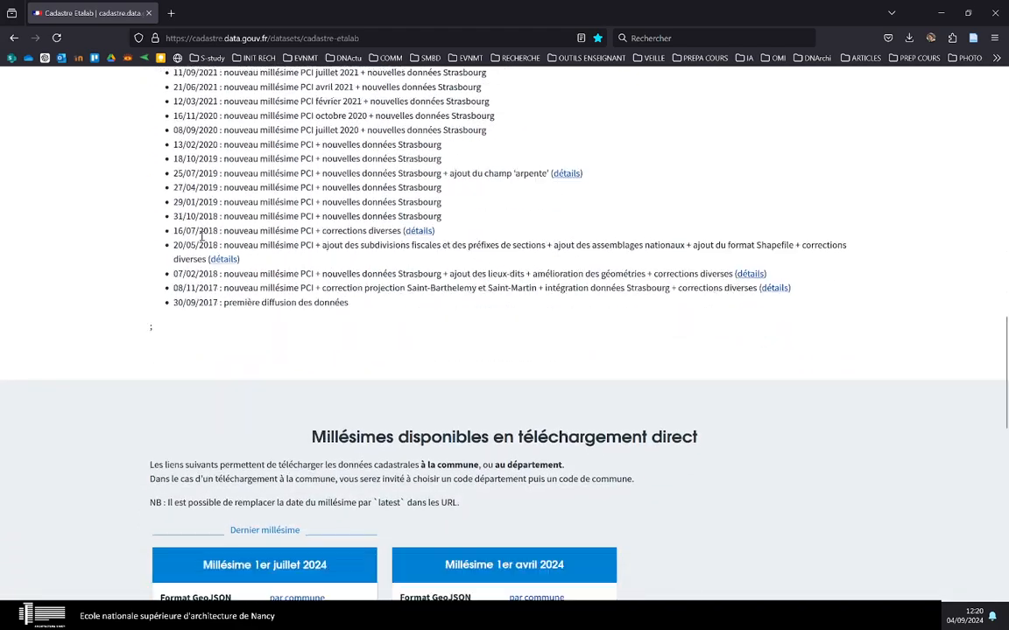
scroll(202, 237, down, 5)
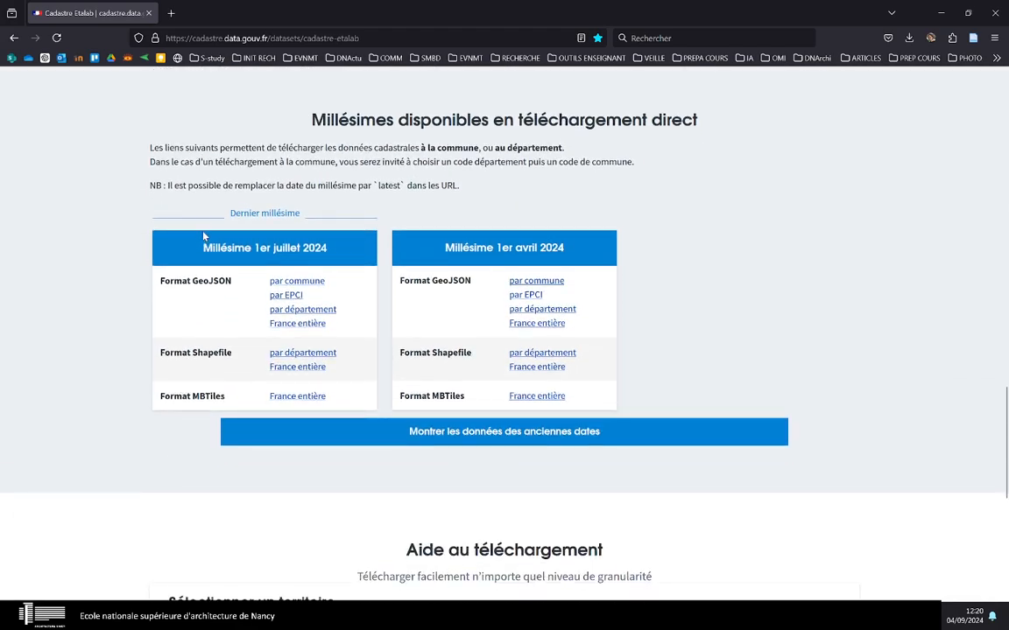
drag(233, 213, 302, 219)
click(260, 213)
double_click(225, 247)
click(214, 248)
drag(253, 248, 325, 247)
click(316, 247)
drag(161, 354, 231, 356)
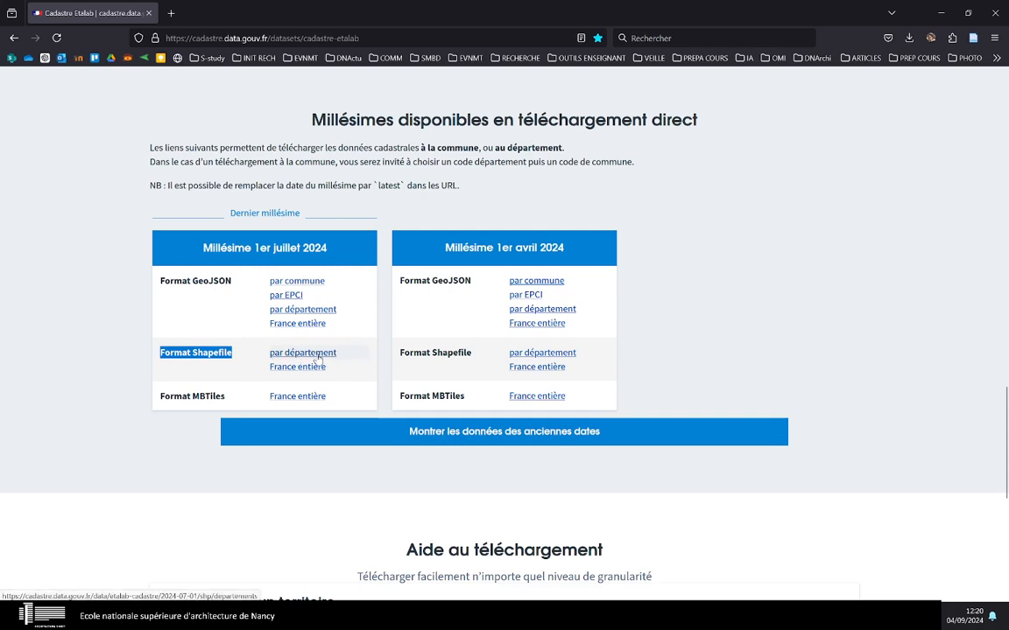
click(289, 353)
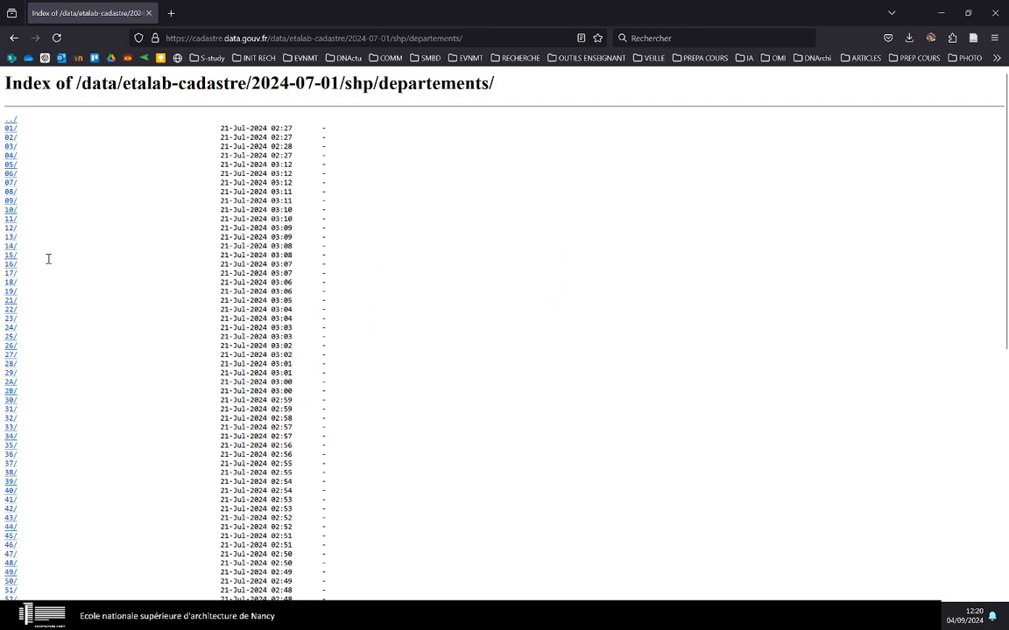
Enlarge the department index page and open the folder for department 54.
ctrl+scroll(25, 361, up, 6)
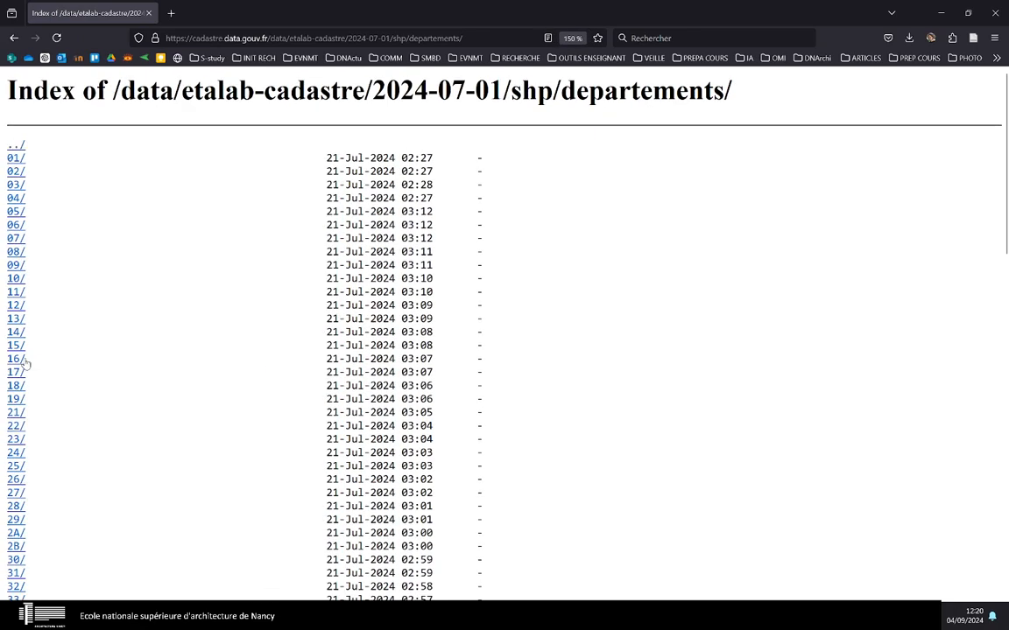
scroll(24, 361, down, 5)
scroll(23, 361, down, 8)
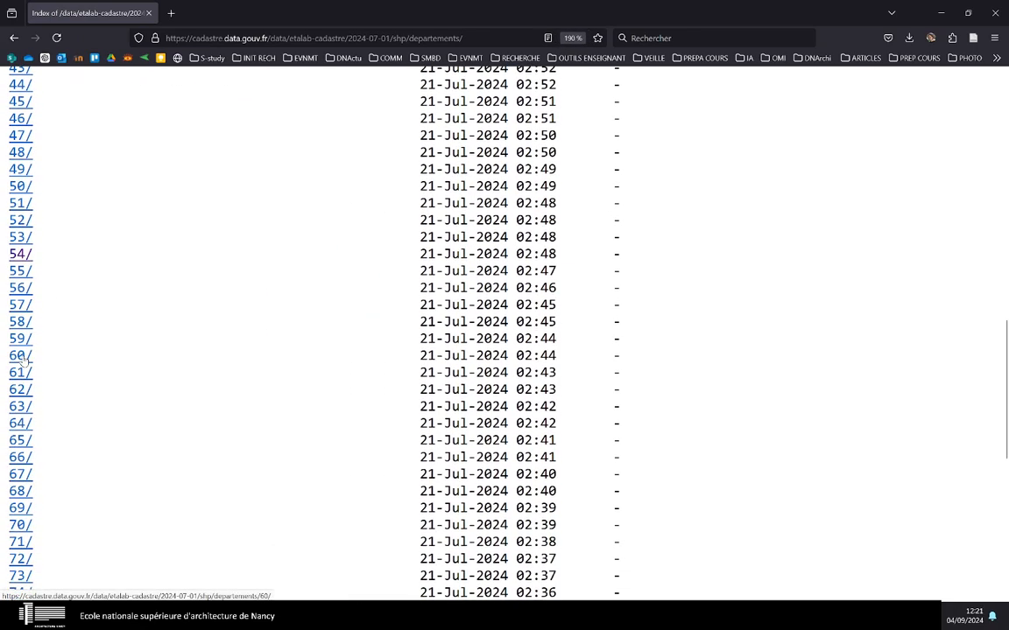
scroll(28, 371, up, 4)
scroll(29, 370, up, 6)
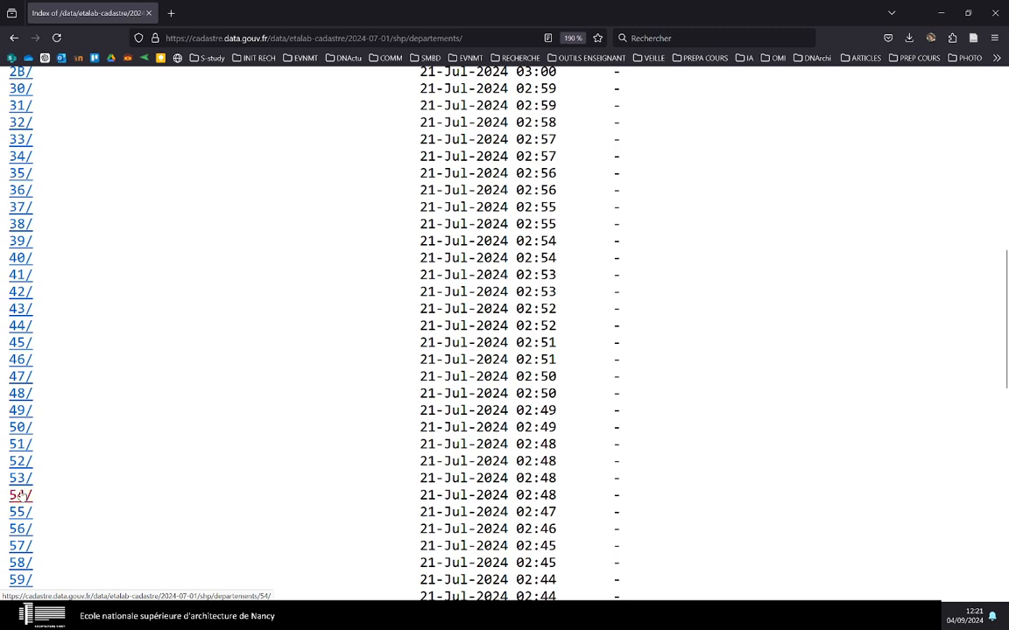
click(20, 495)
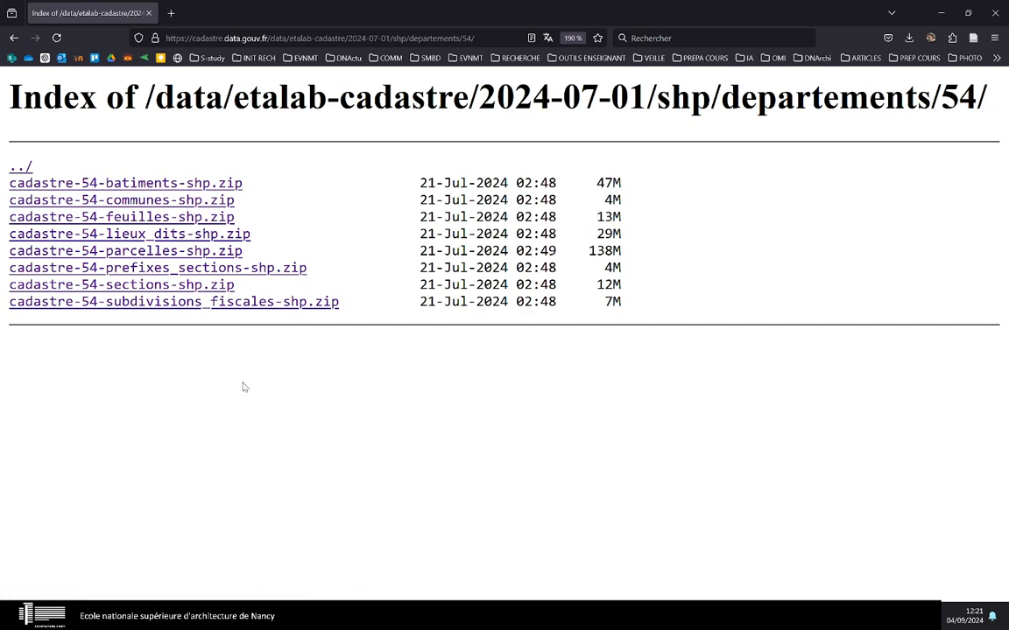
Switch to File Explorer and open the folder D:\COURS\SIG\SIG_test\Cadastre.
key(super+e)
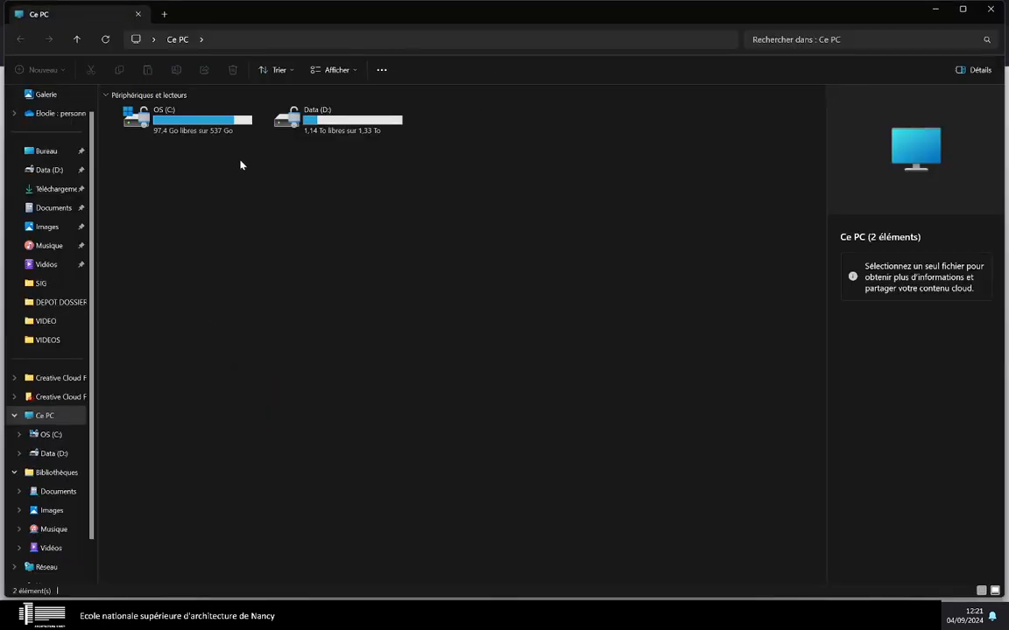
double_click(331, 115)
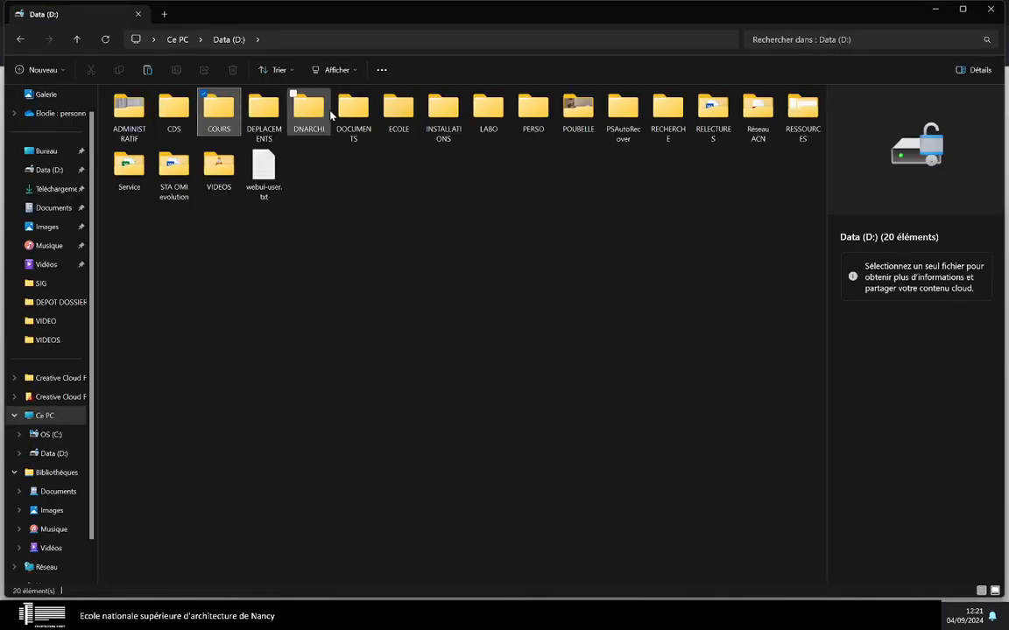
key(Return)
key(s)
key(Return)
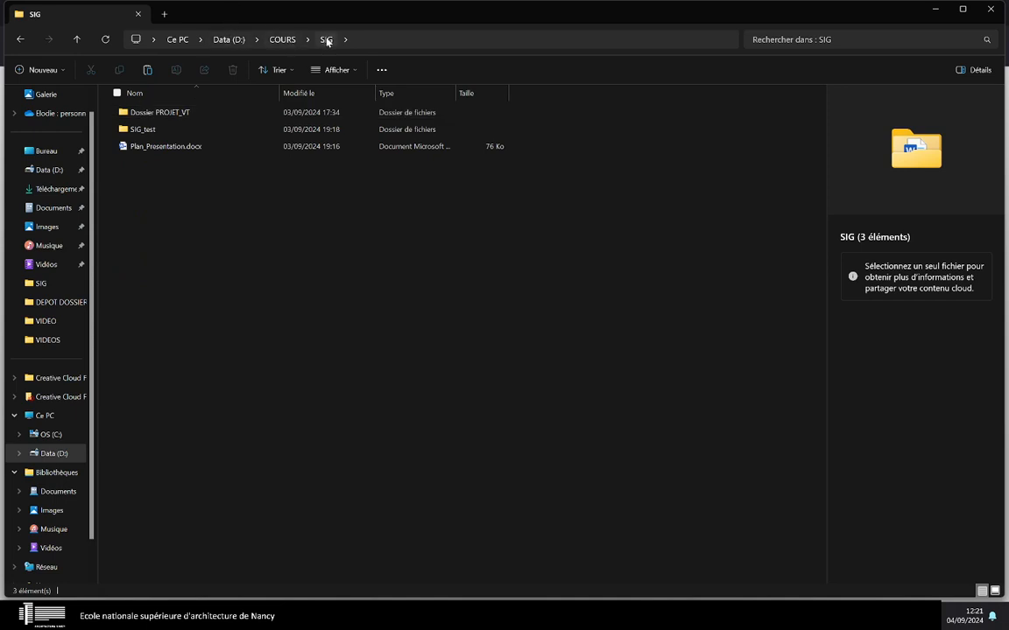
double_click(137, 129)
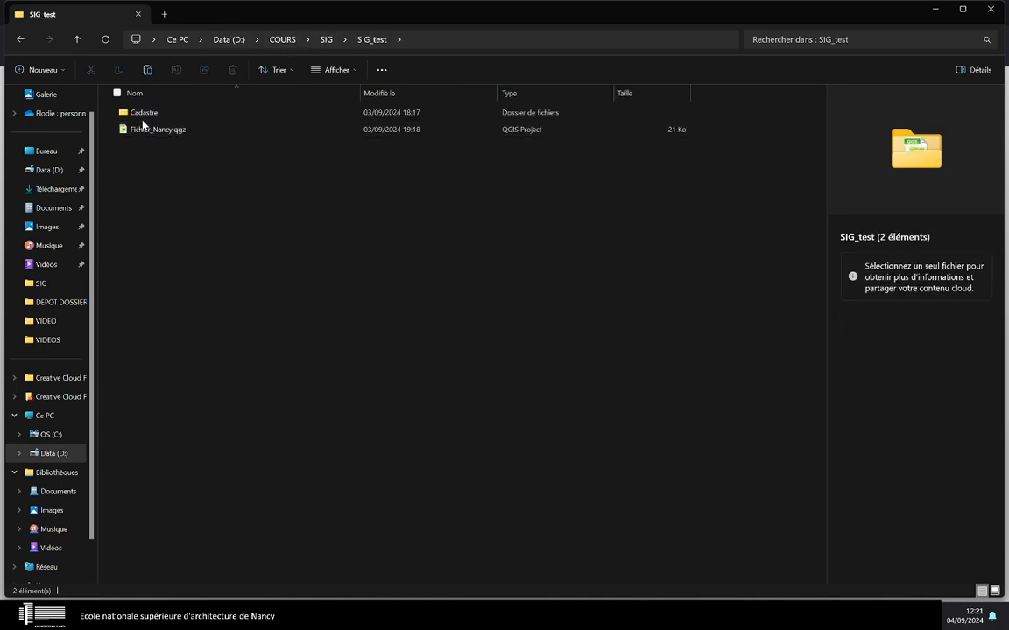
click(144, 113)
double_click(144, 114)
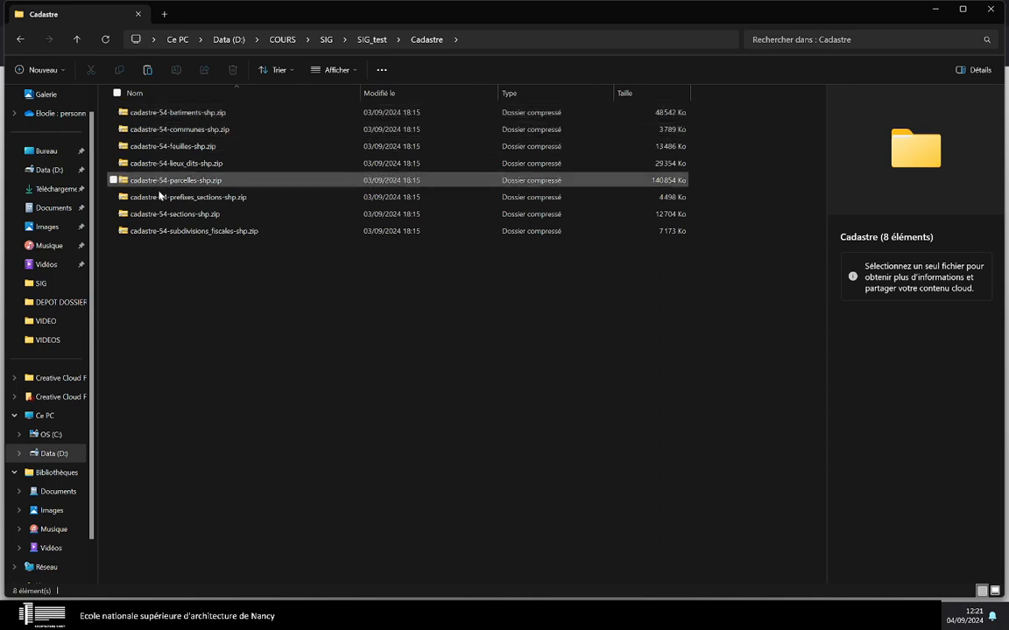
Check the downloaded cadastre-54 Shapefile zip archives in the Cadastre folder.
drag(218, 262, 145, 102)
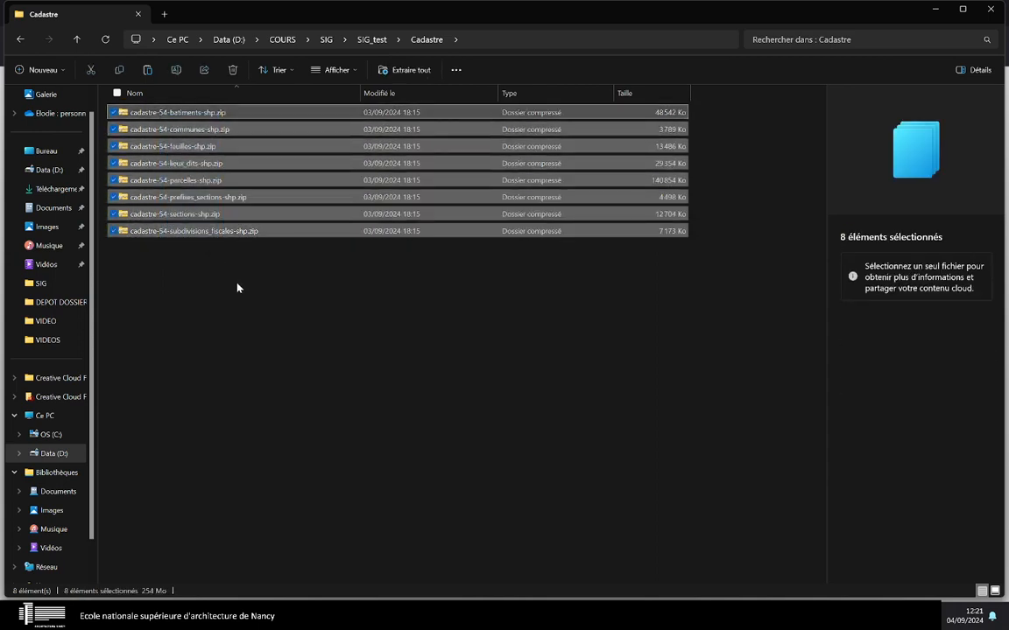
click(229, 291)
key(ctrl+shift+4)
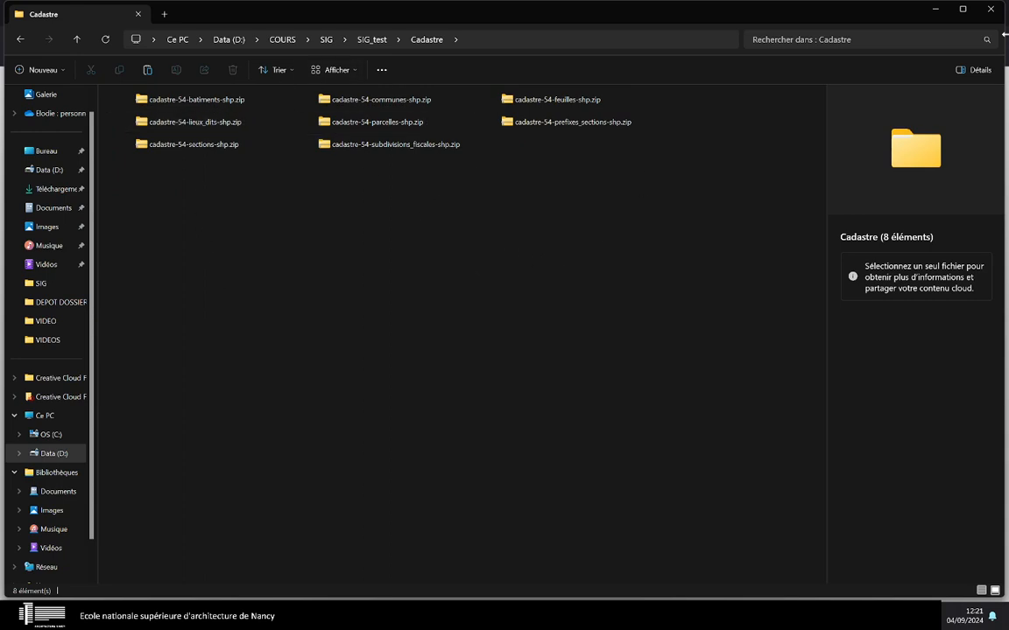
Minimize the file window, switch to QGIS and create a new empty project.
click(936, 12)
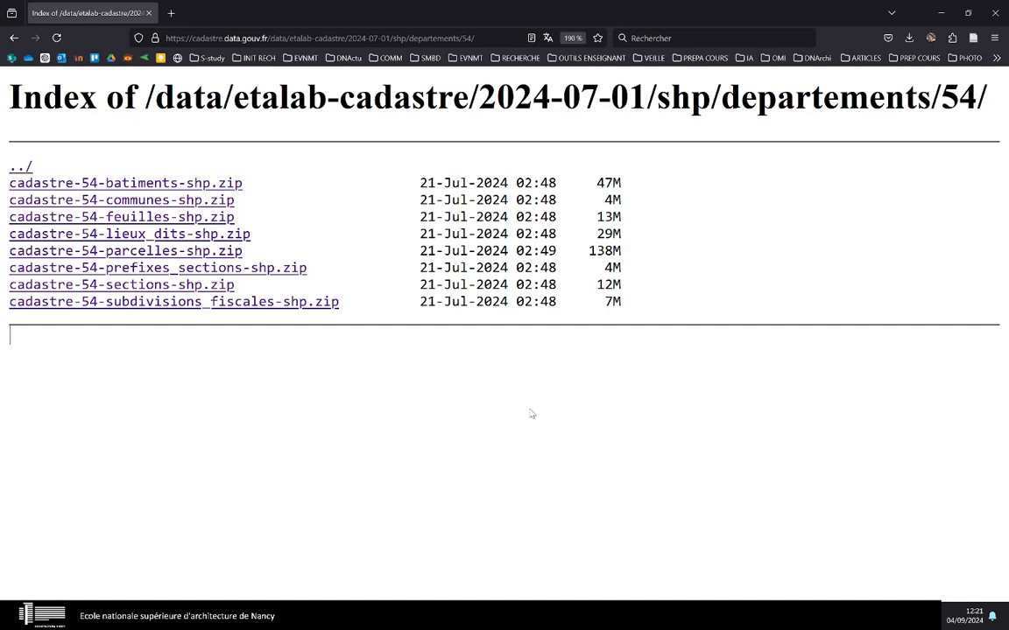
click(579, 535)
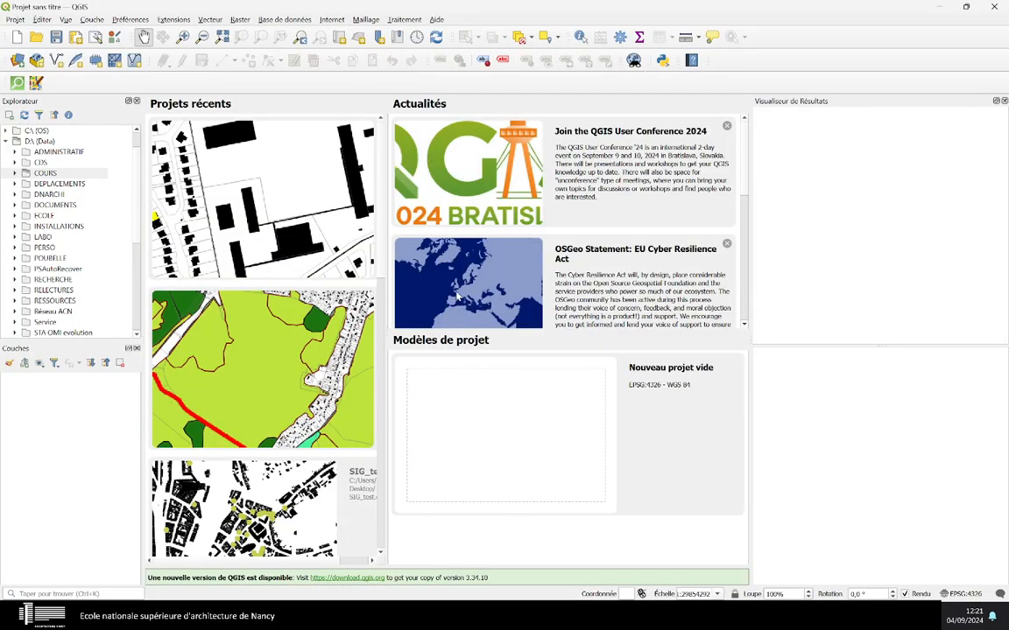
click(18, 38)
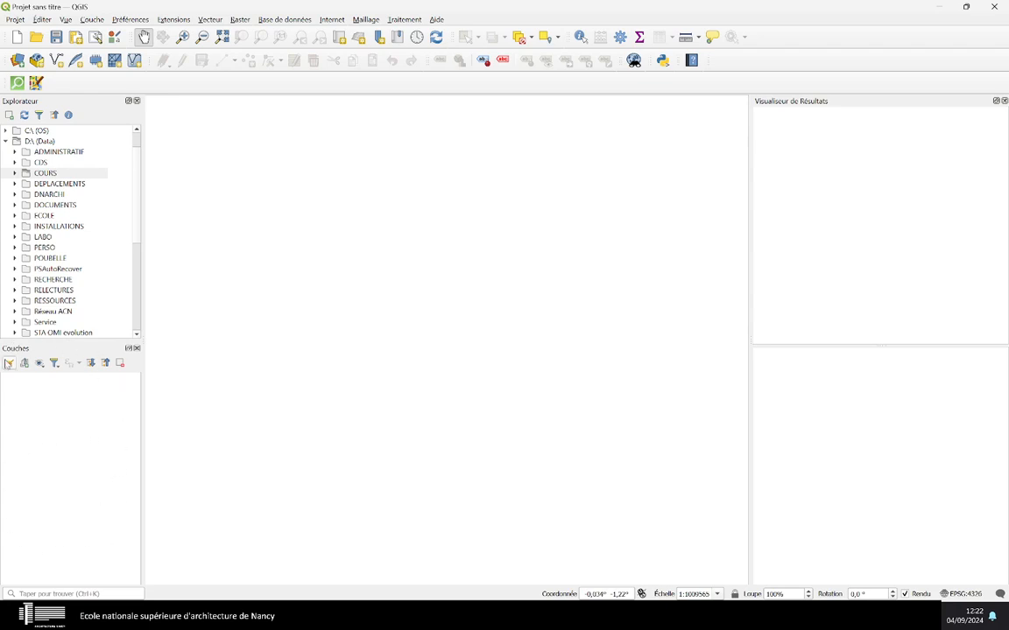
Expand COURS, SIG, SIG_test and Cadastre in the project's file browser and widen it to show the full archive names.
click(15, 174)
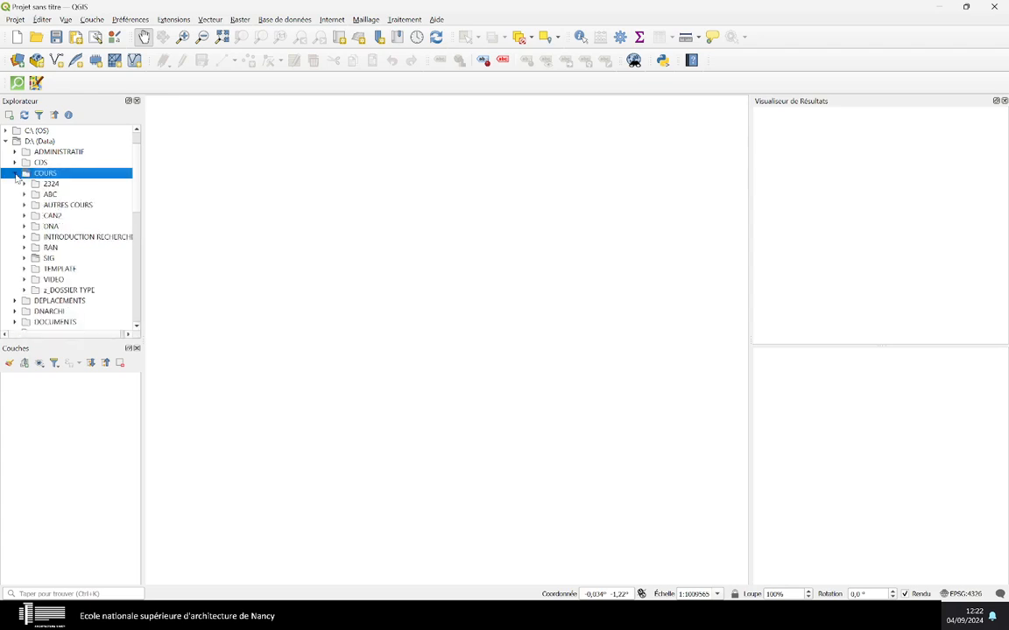
click(24, 259)
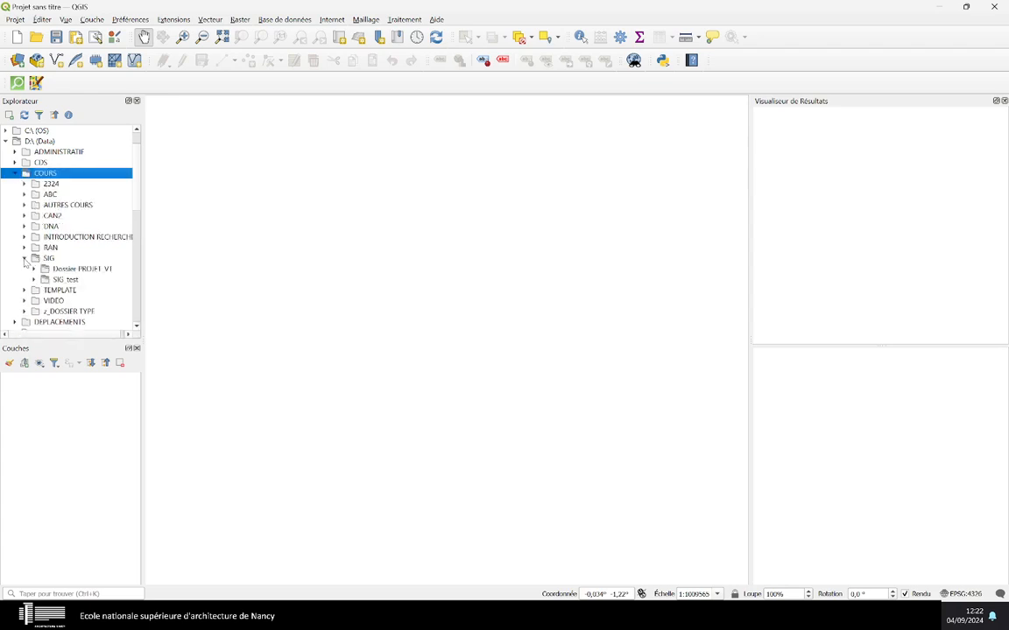
click(34, 280)
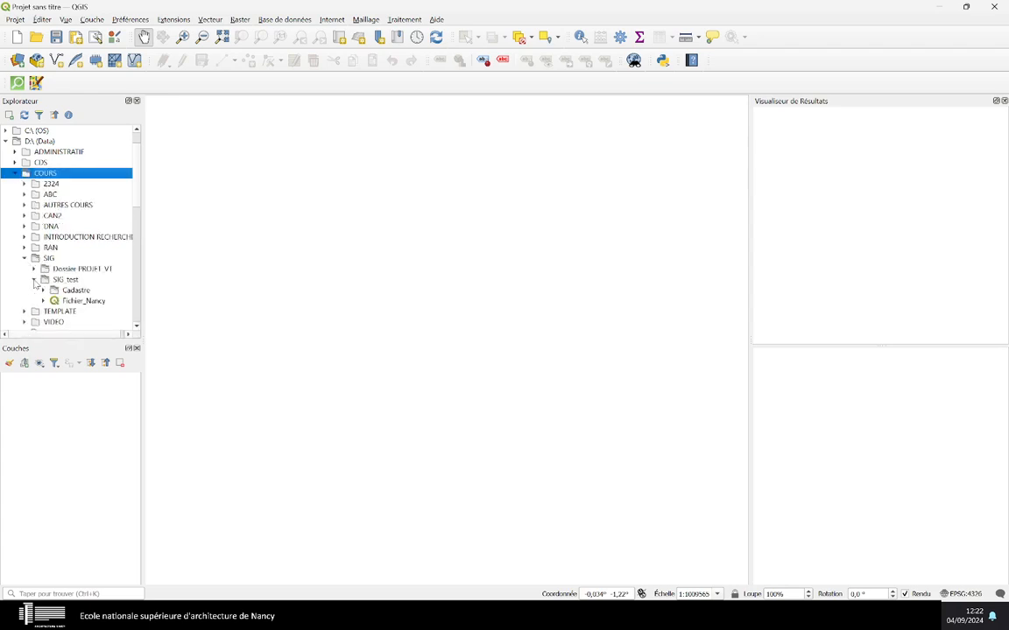
click(43, 289)
scroll(87, 263, down, 2)
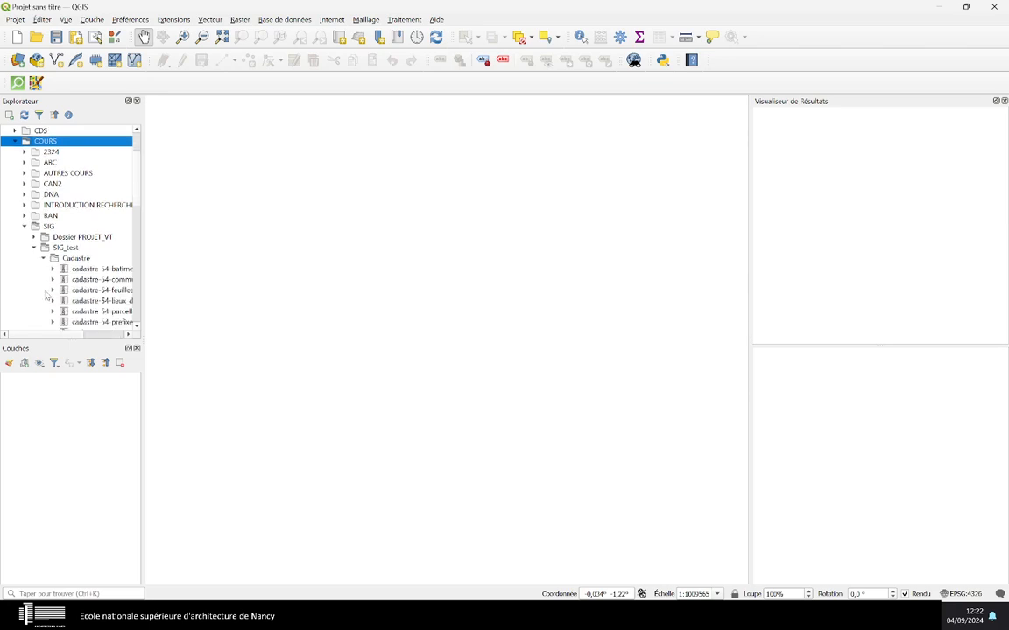
drag(144, 274, 252, 275)
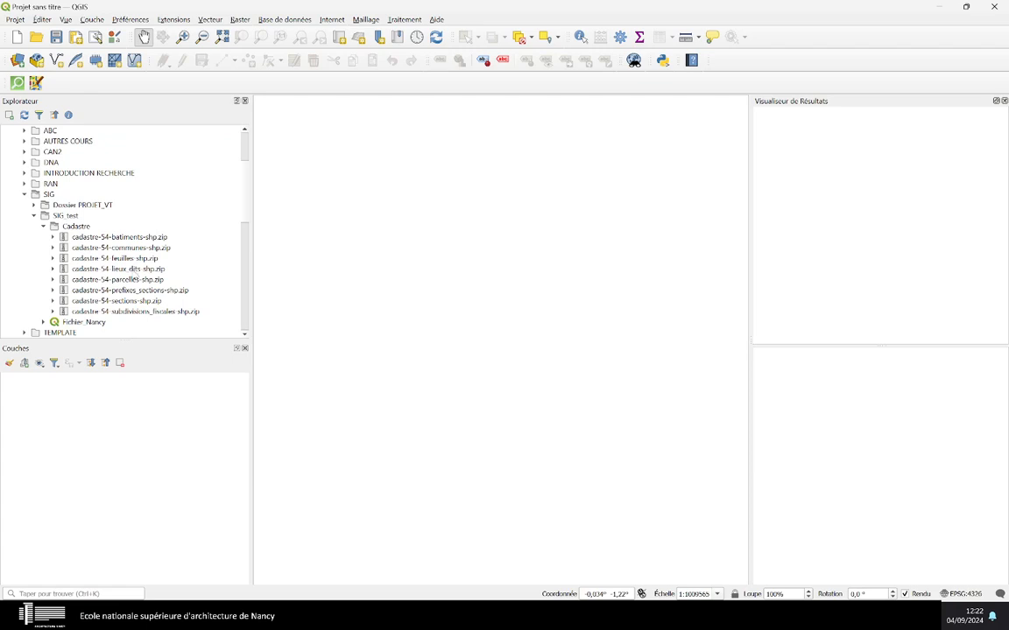
Add batiments.shp from the cadastre-54-batiments-shp.zip archive to the project as a layer.
click(53, 237)
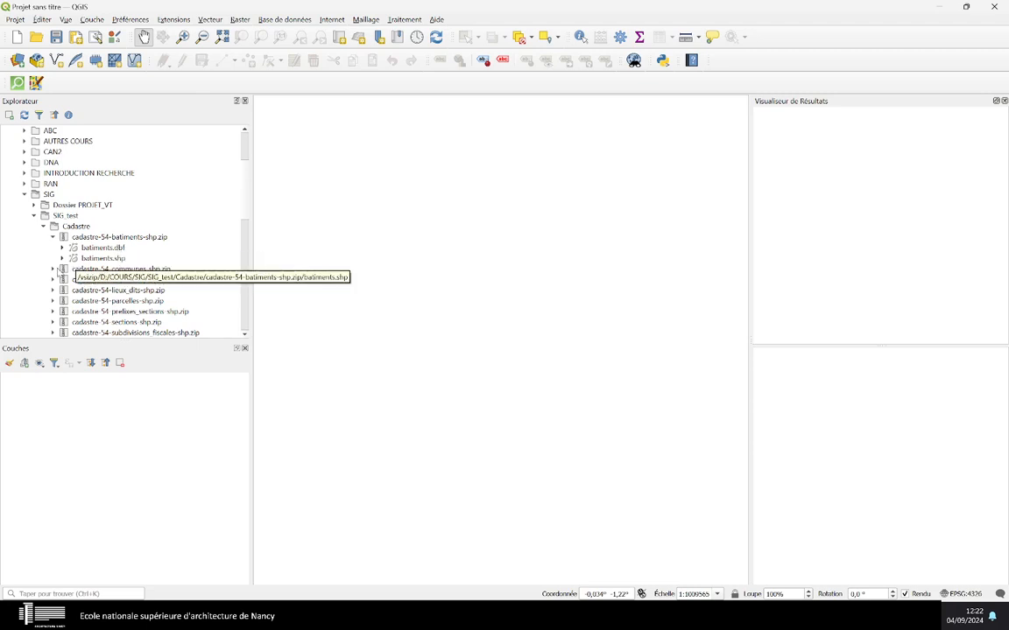
click(90, 261)
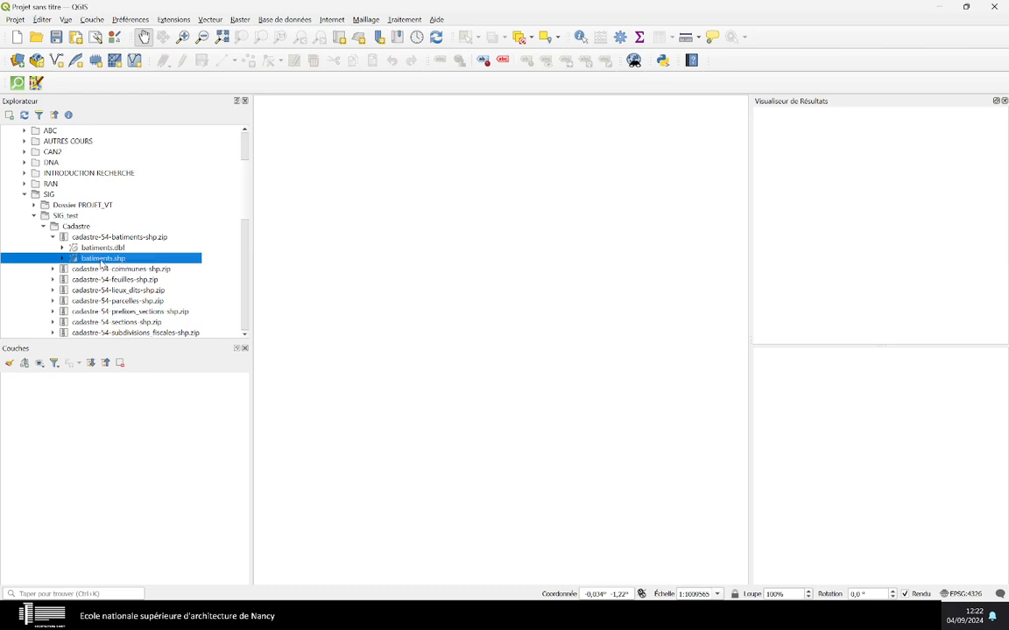
double_click(97, 260)
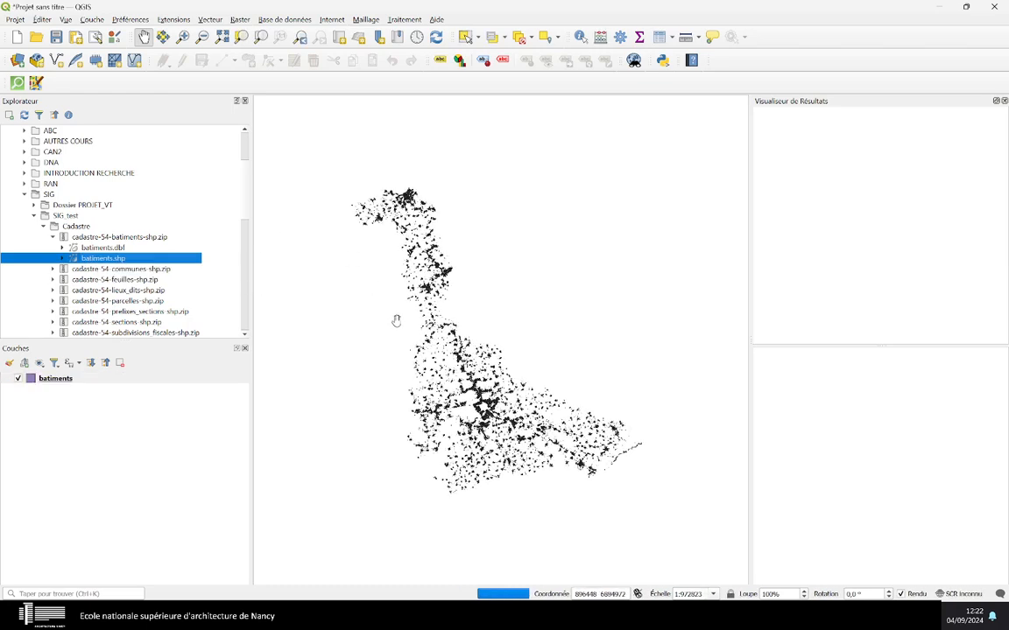
Examine the building footprints of the batiments layer on the map, from the whole department down to individual city blocks.
scroll(483, 401, up, 5)
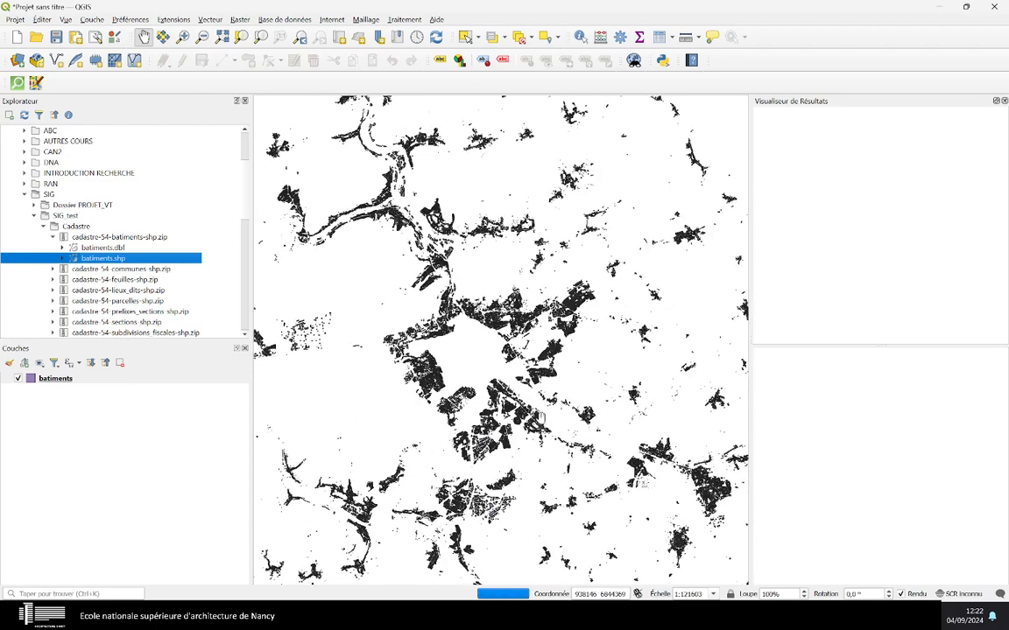
scroll(511, 394, up, 2)
drag(357, 255, 514, 402)
scroll(383, 298, up, 2)
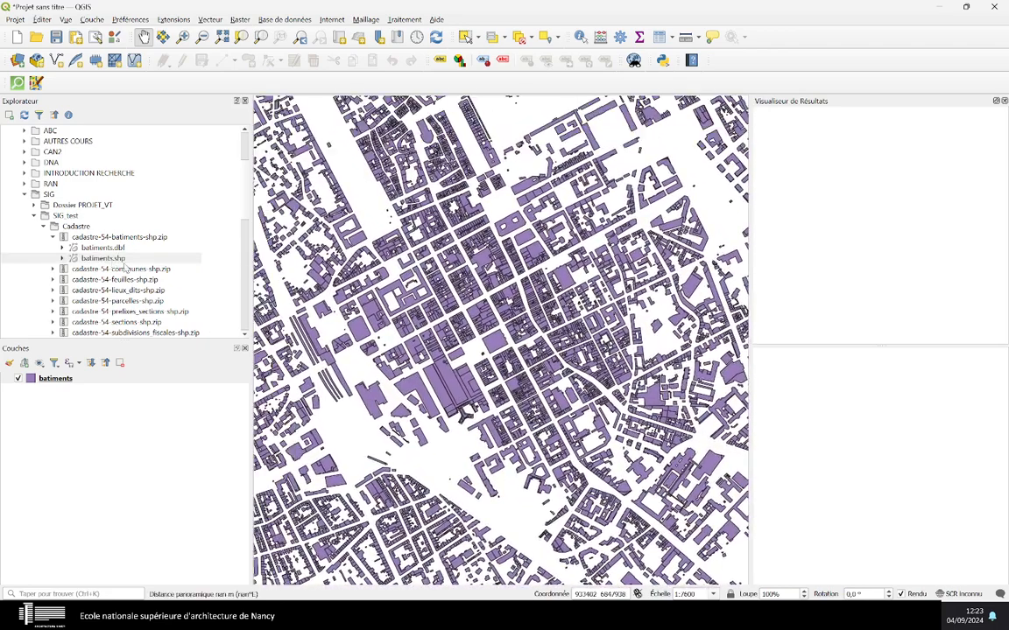
scroll(368, 331, up, 1)
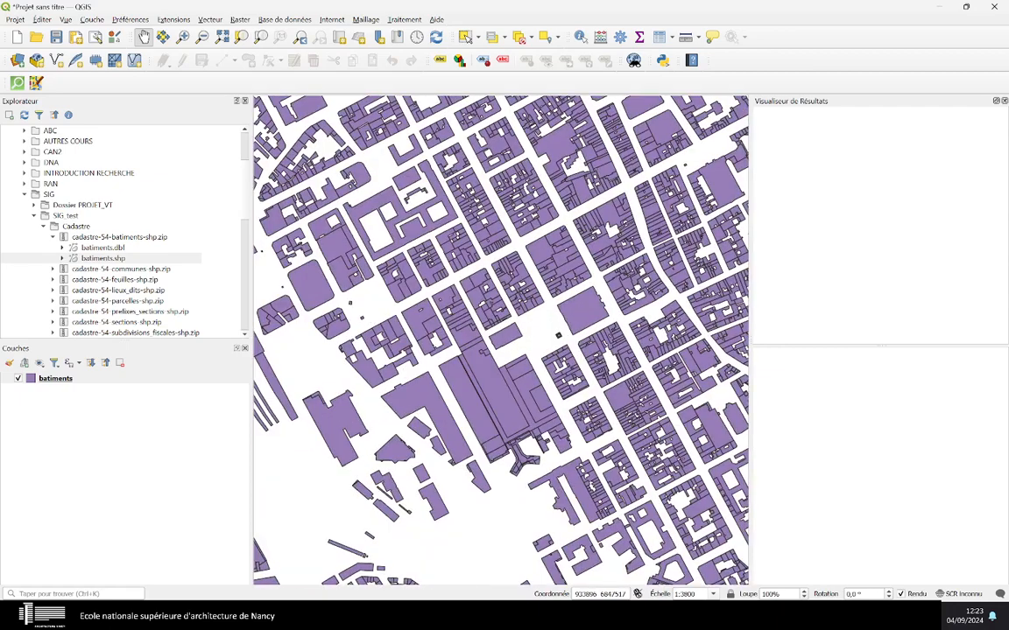
scroll(456, 392, down, 1)
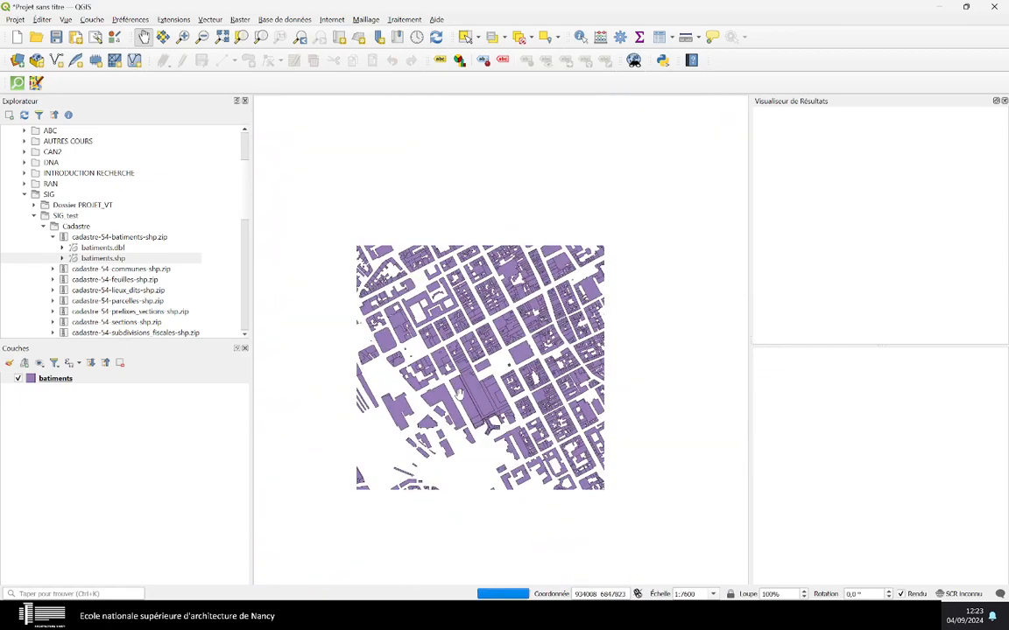
drag(492, 431, 552, 368)
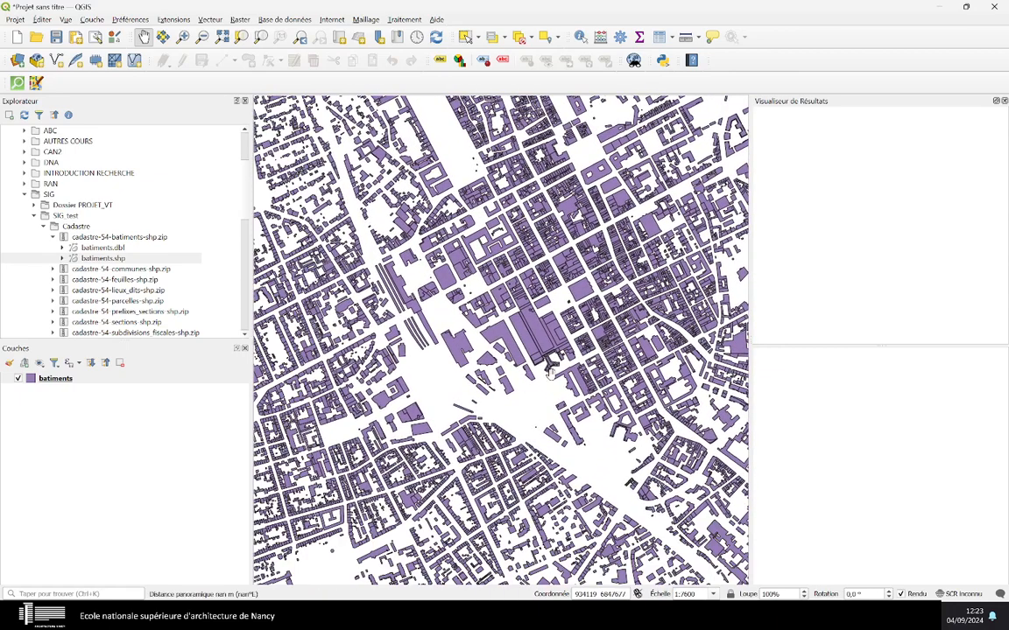
drag(465, 388, 490, 370)
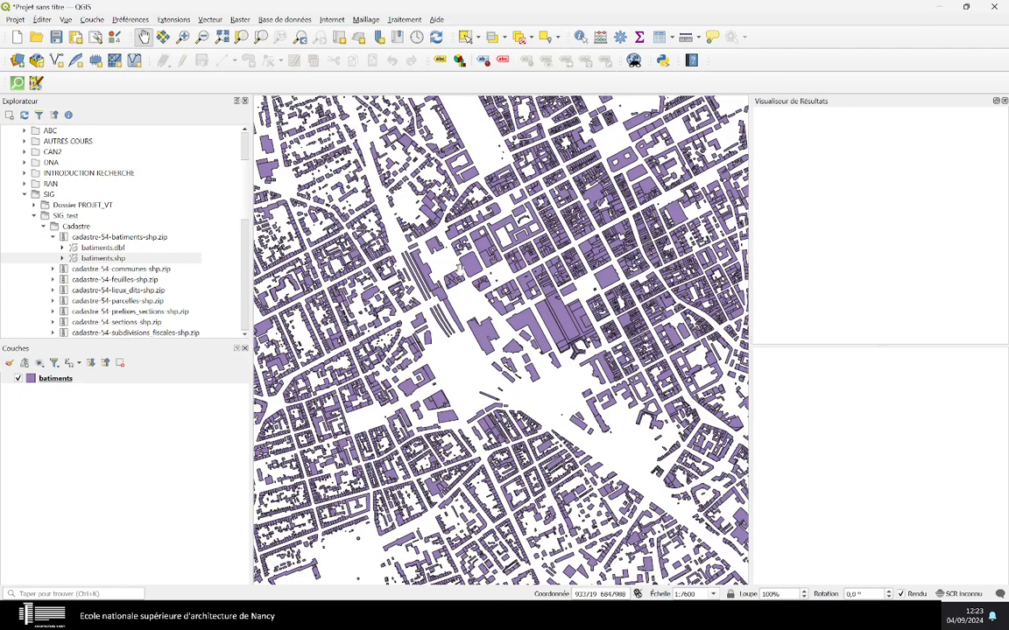
scroll(526, 337, up, 1)
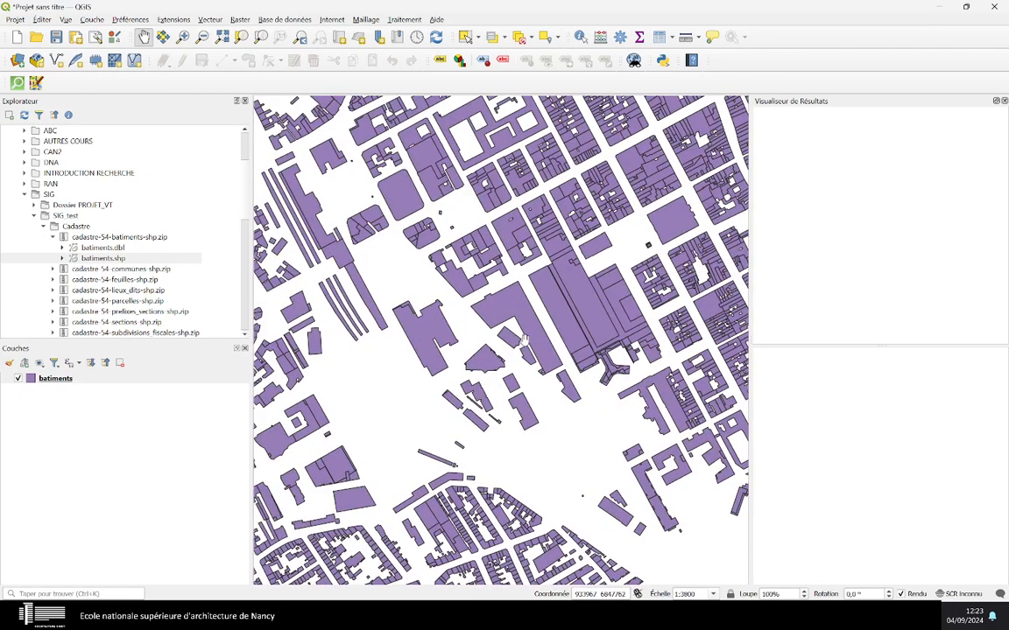
Open the batiments layer's symbology and make the stroke of its simple fill transparent.
click(33, 381)
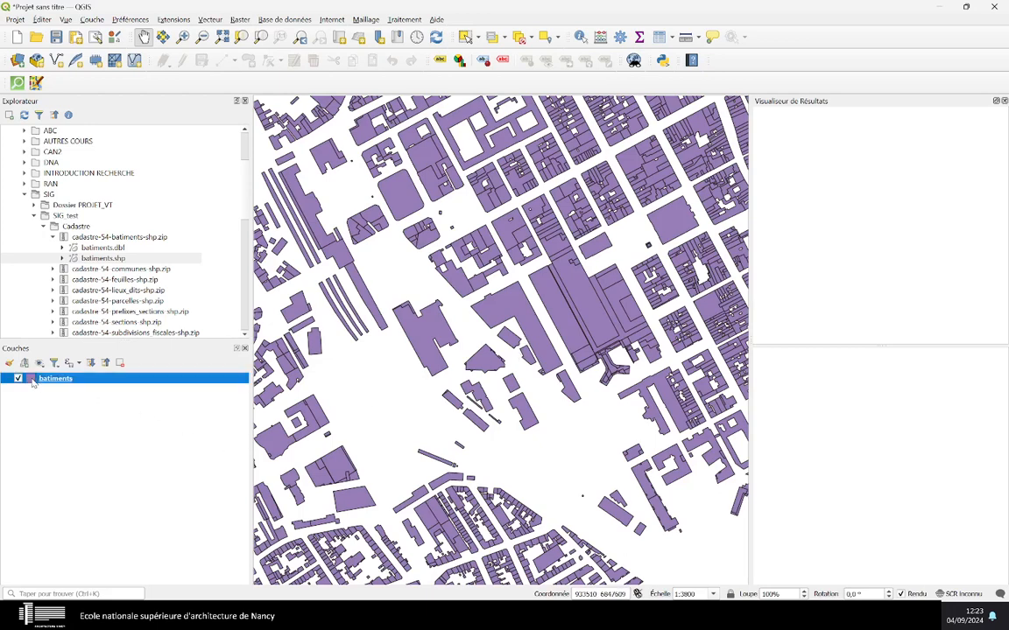
double_click(33, 382)
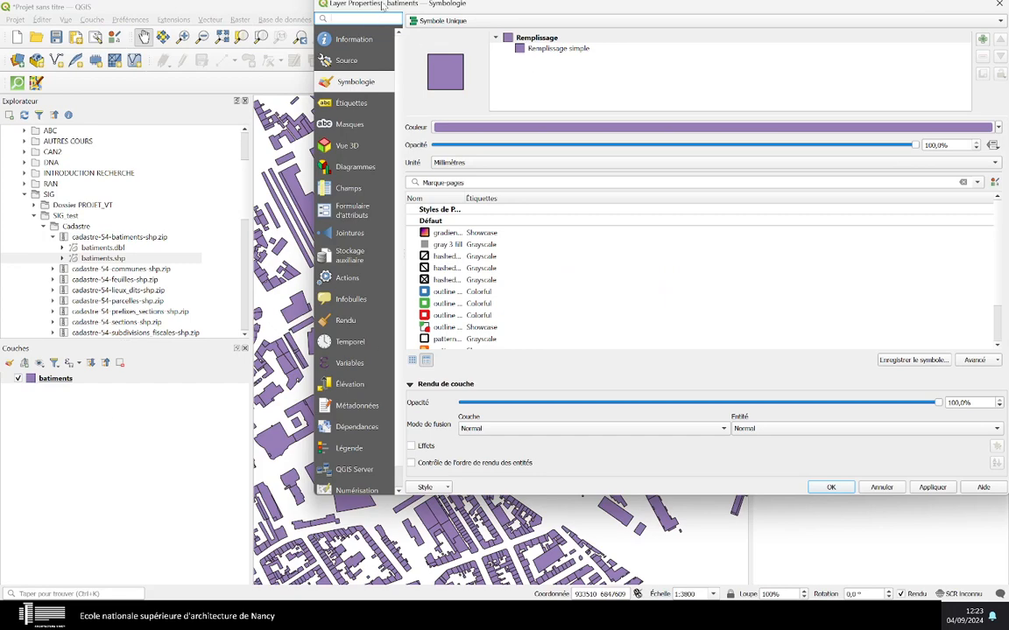
drag(382, 5, 296, 48)
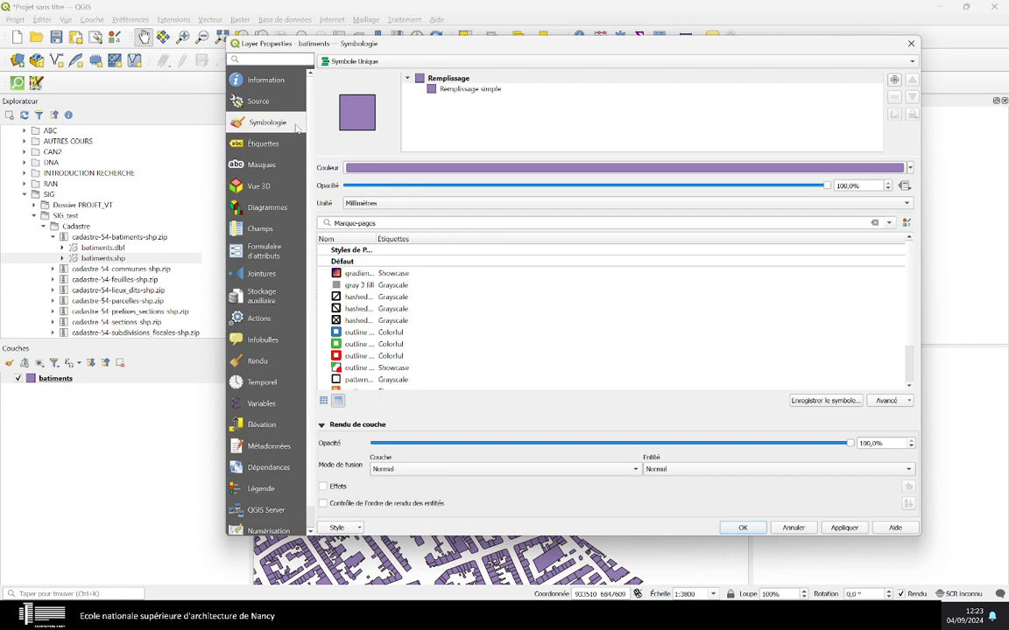
click(456, 90)
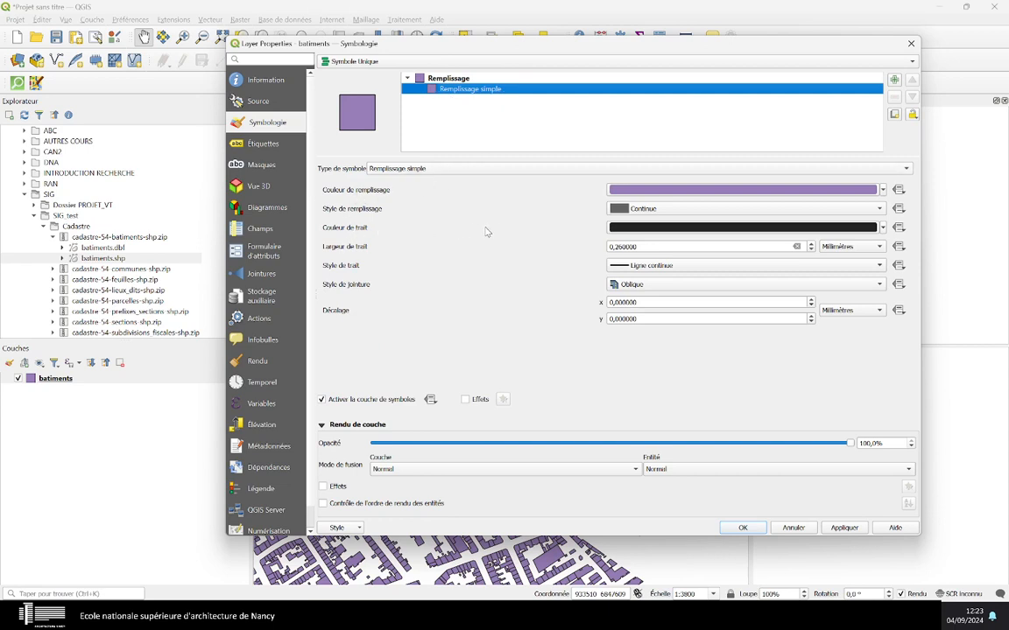
click(640, 230)
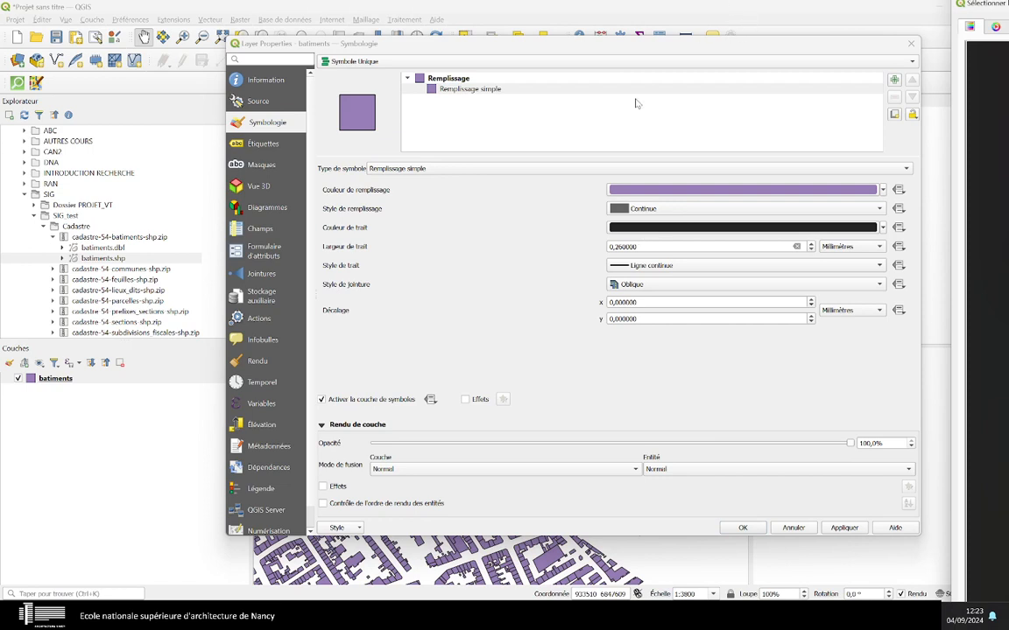
click(883, 227)
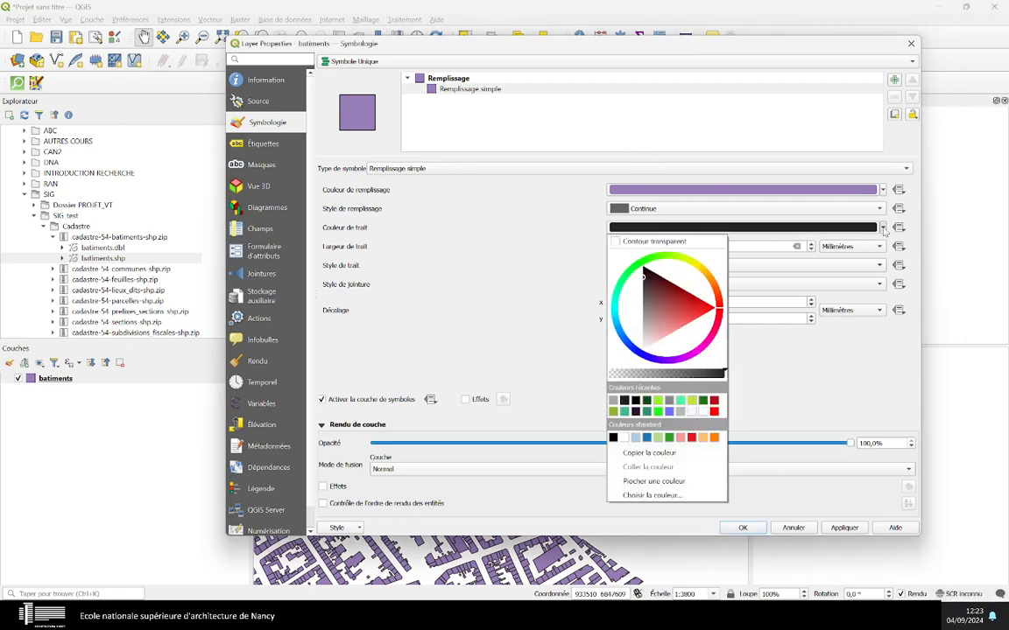
click(643, 243)
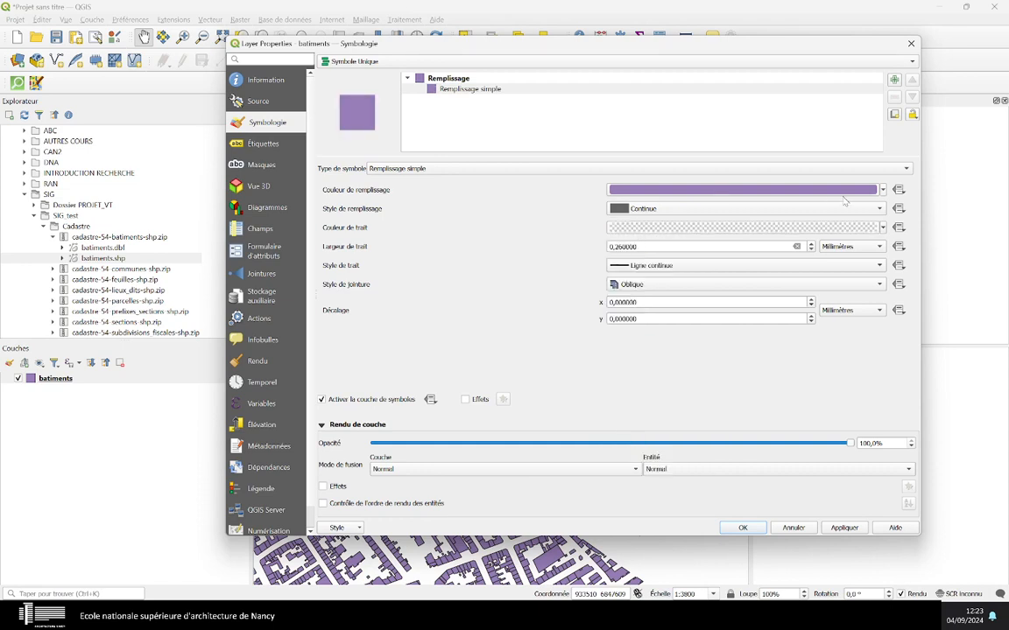
Set the fill colour of the batiments layer to black and apply the style.
click(883, 190)
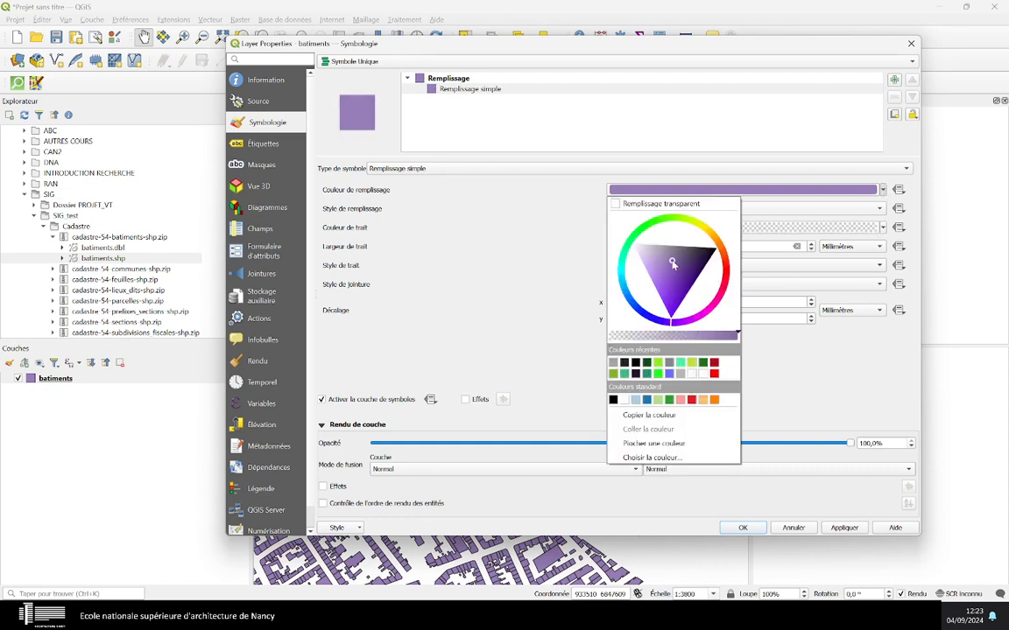
drag(696, 262, 731, 254)
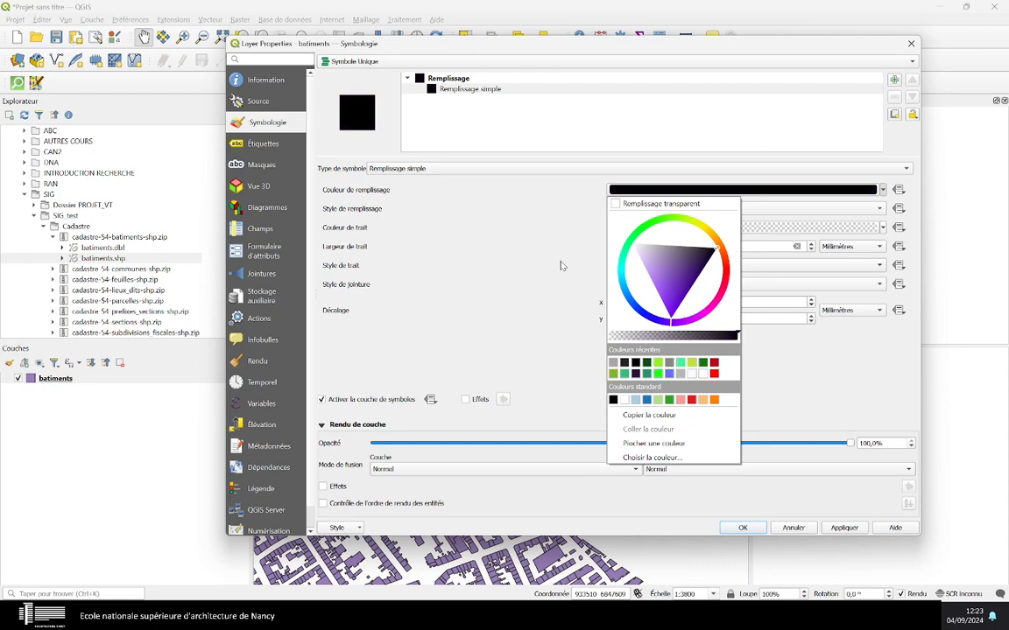
click(518, 236)
click(844, 528)
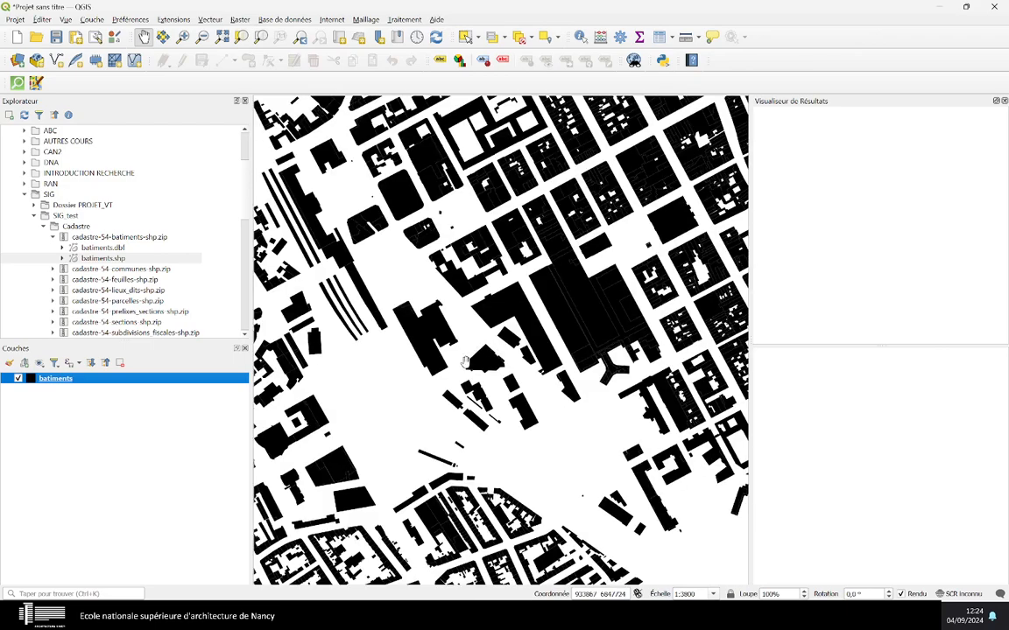
Examine the black building footprints on the map at several scales, from the whole department down to a single building.
scroll(502, 383, down, 3)
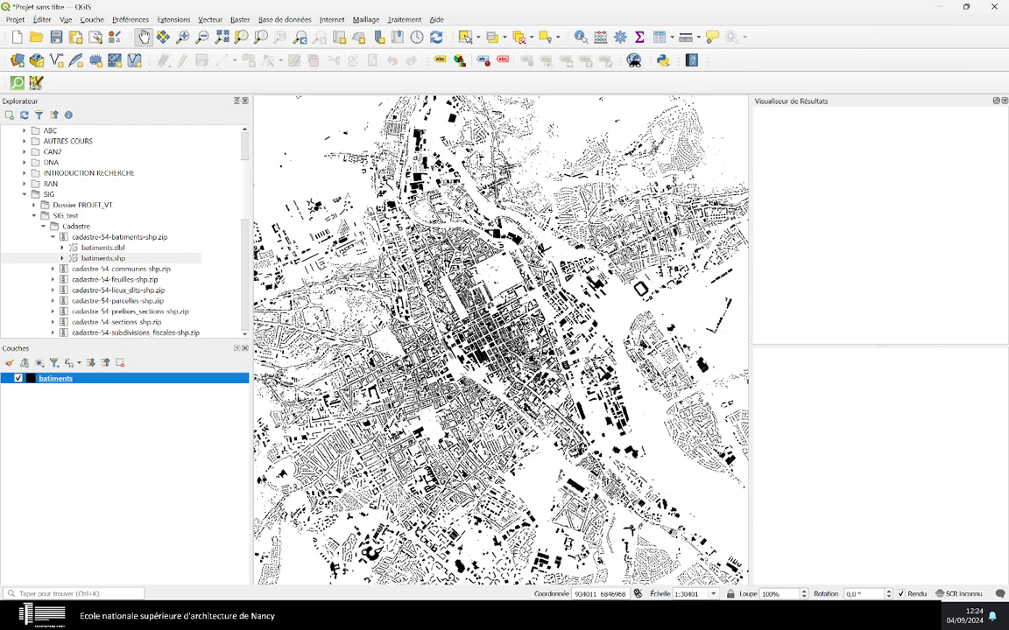
scroll(425, 378, down, 1)
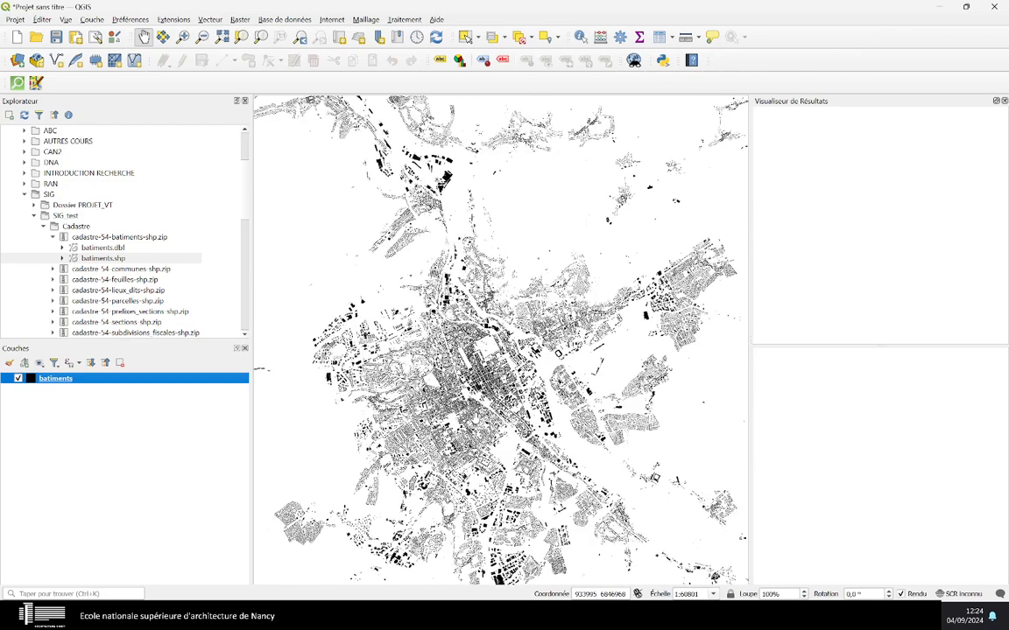
scroll(465, 401, down, 1)
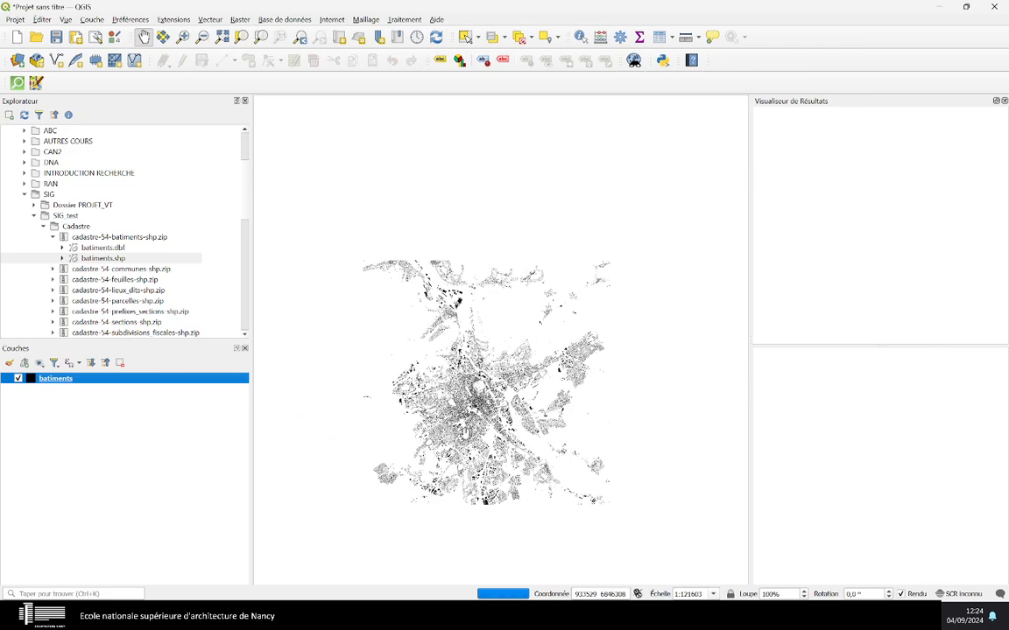
scroll(452, 397, down, 5)
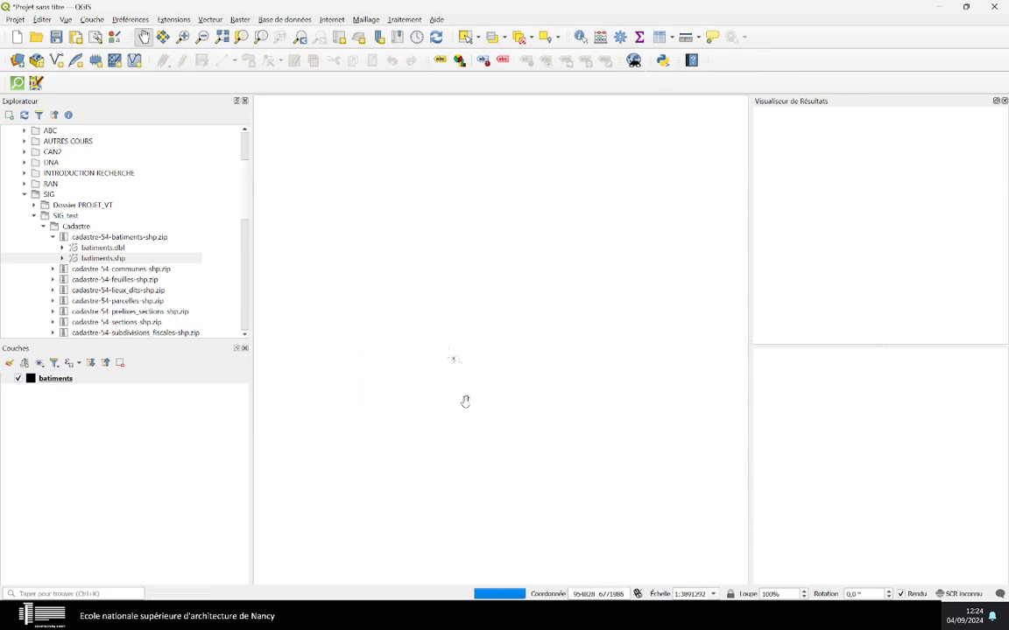
scroll(464, 402, up, 5)
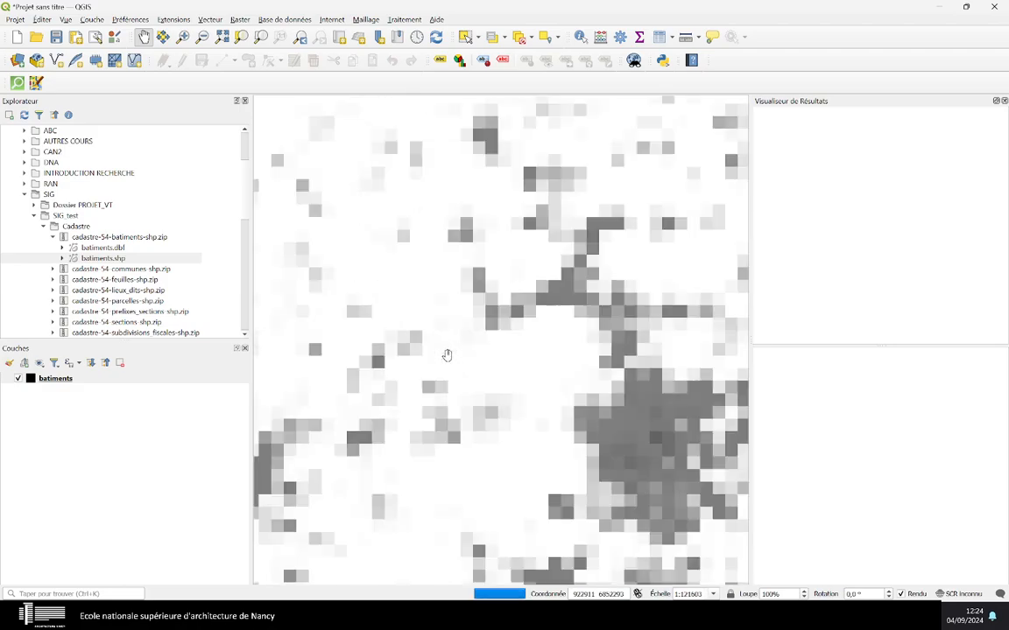
drag(632, 441, 493, 317)
scroll(493, 317, up, 1)
scroll(517, 341, up, 5)
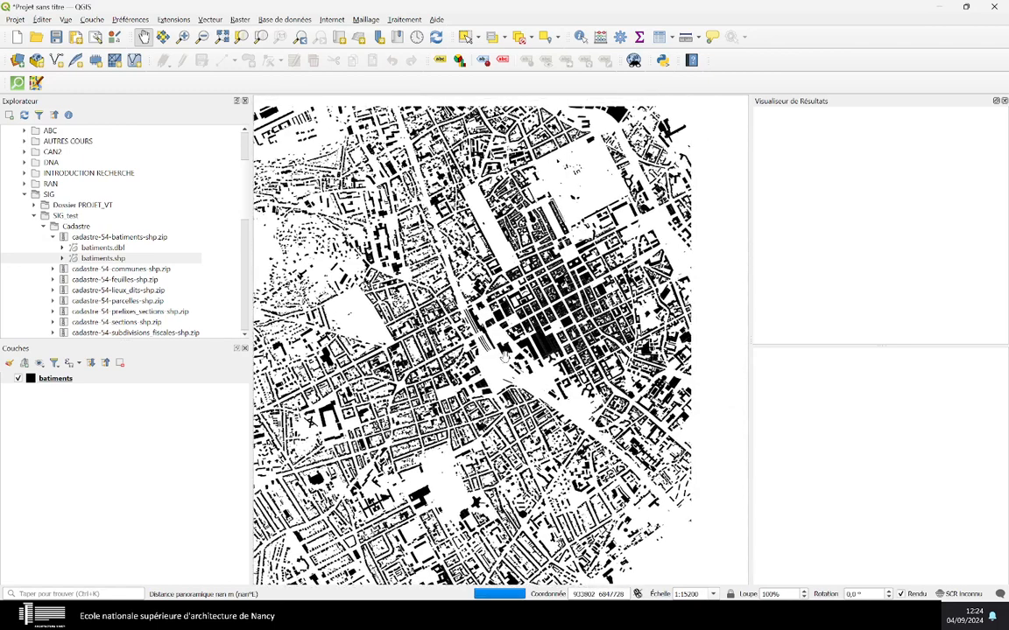
scroll(517, 342, up, 3)
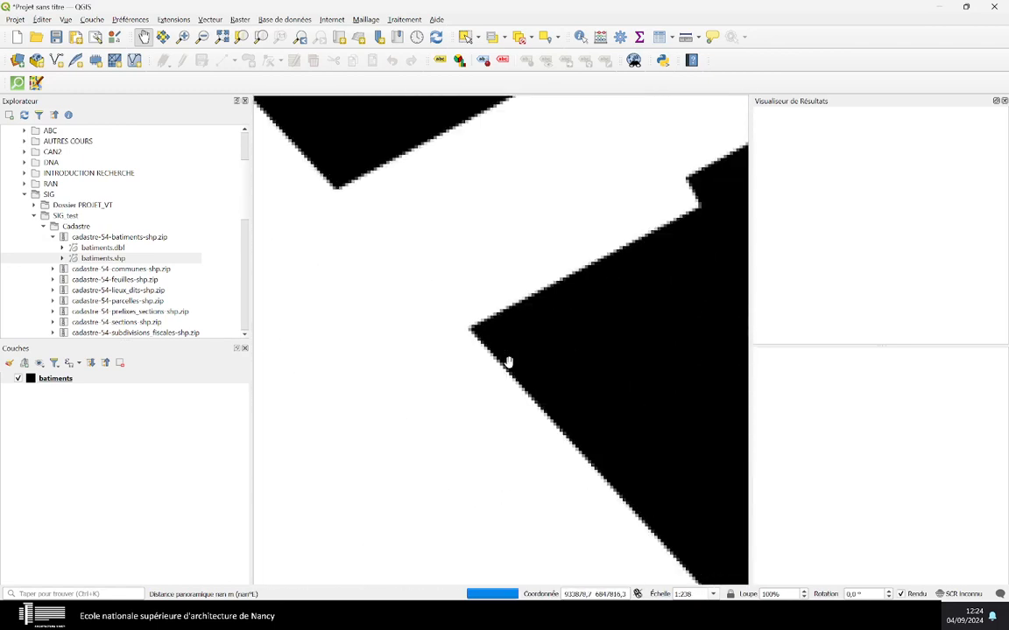
scroll(507, 361, down, 5)
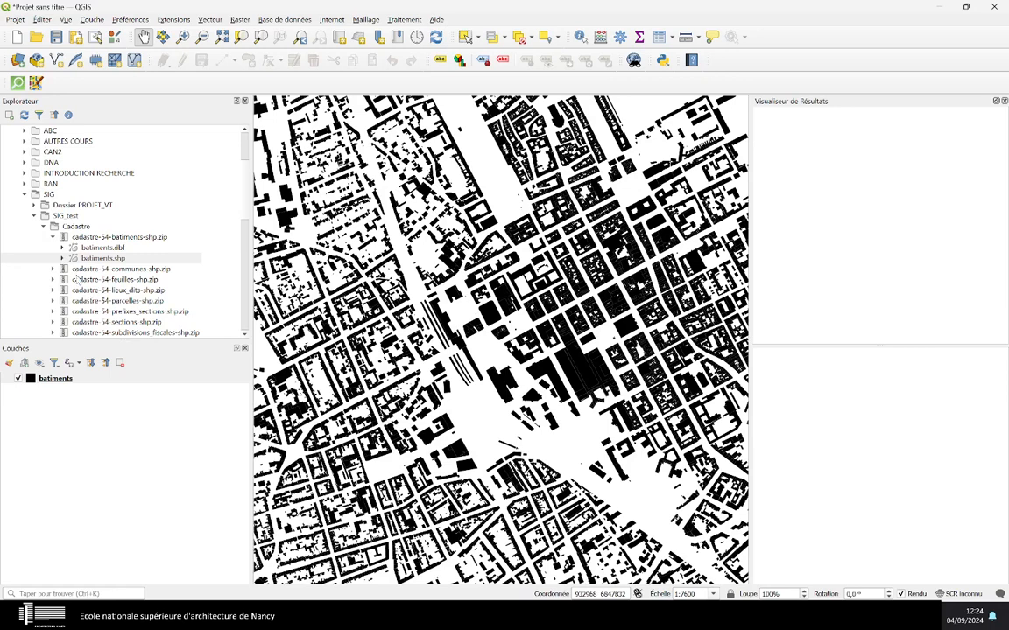
Add parcelles.shp from the cadastre-54-parcelles-shp.zip archive to the project and place its layer below batiments.
click(53, 238)
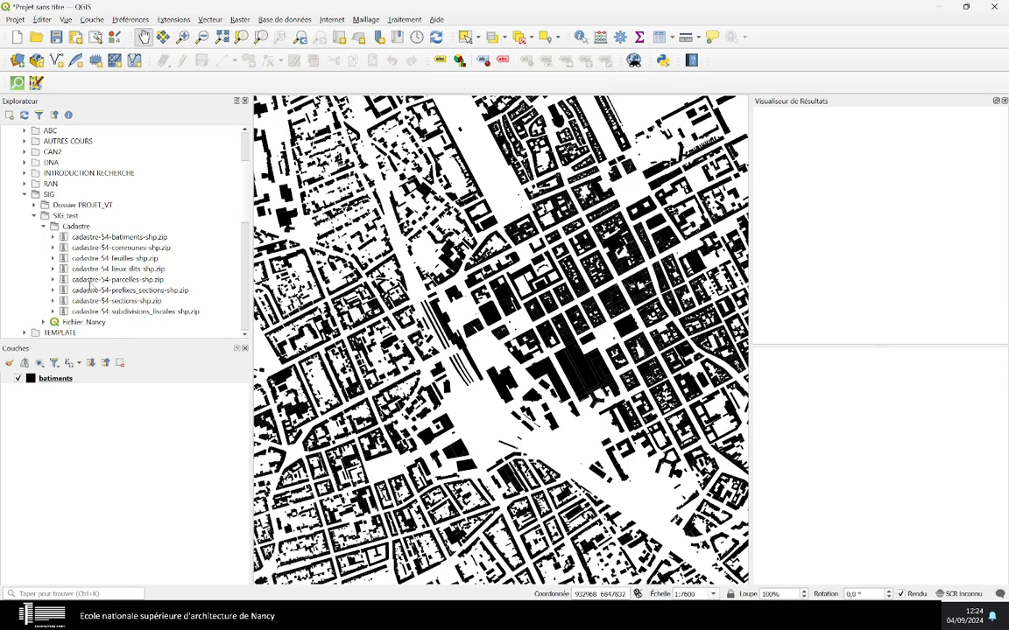
double_click(91, 281)
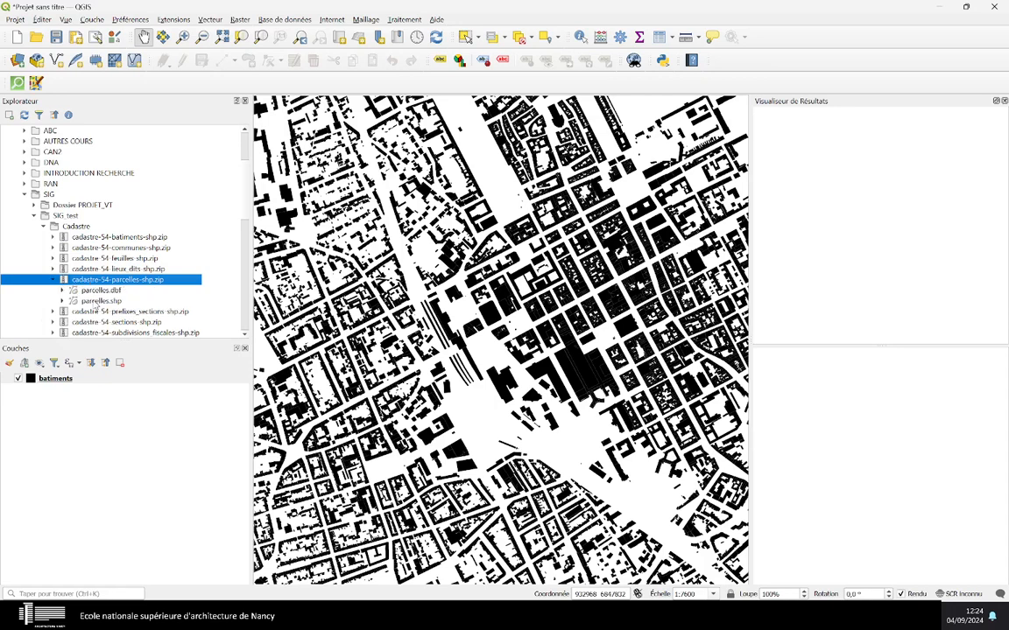
double_click(97, 301)
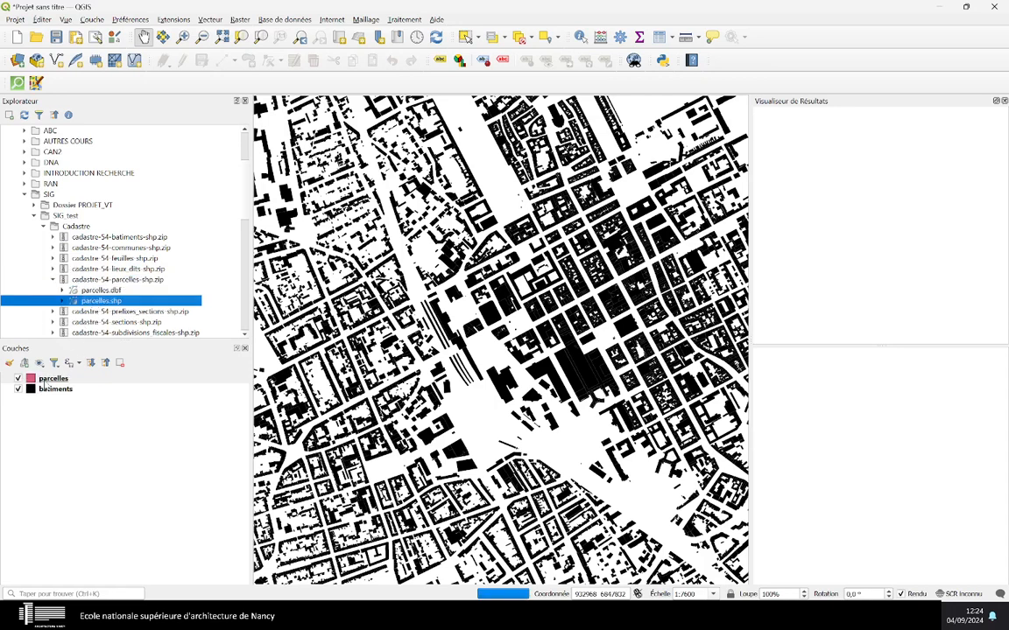
click(46, 379)
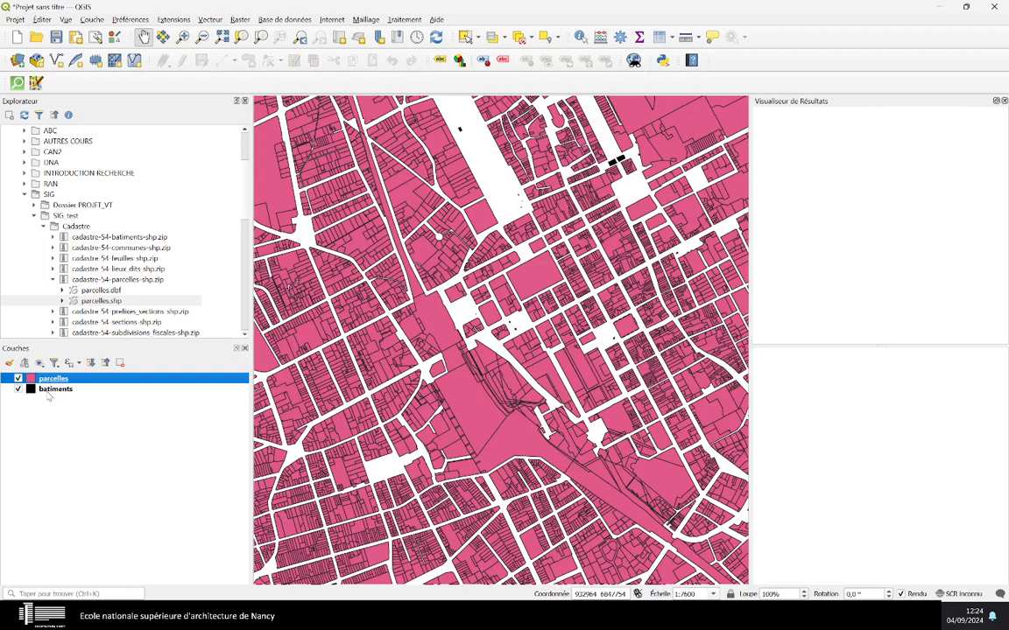
drag(52, 380, 53, 398)
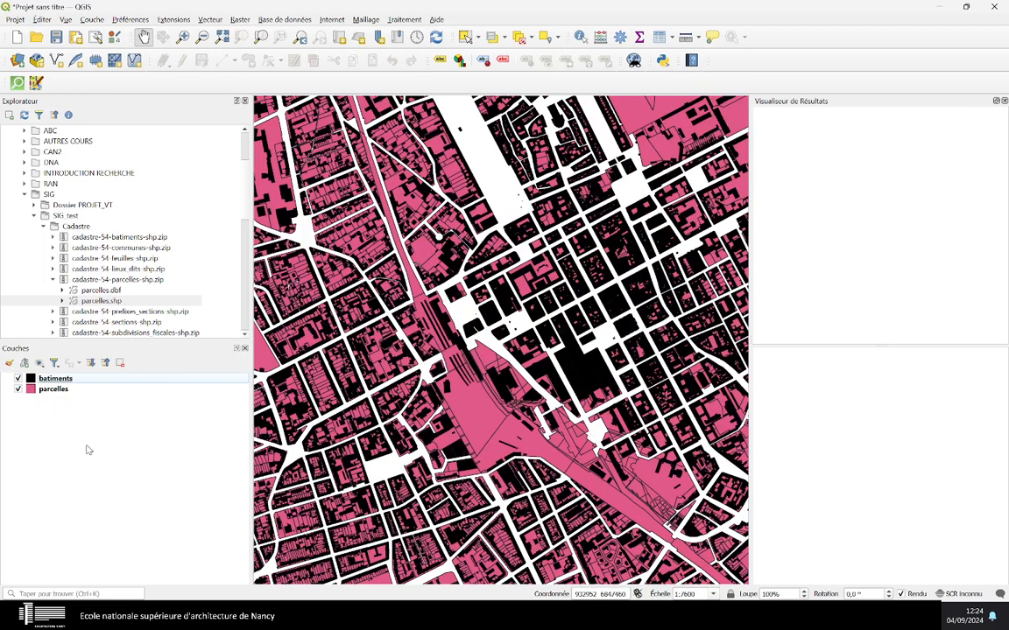
Open the parcelles layer's symbology and make the fill colour of its simple fill transparent.
click(70, 390)
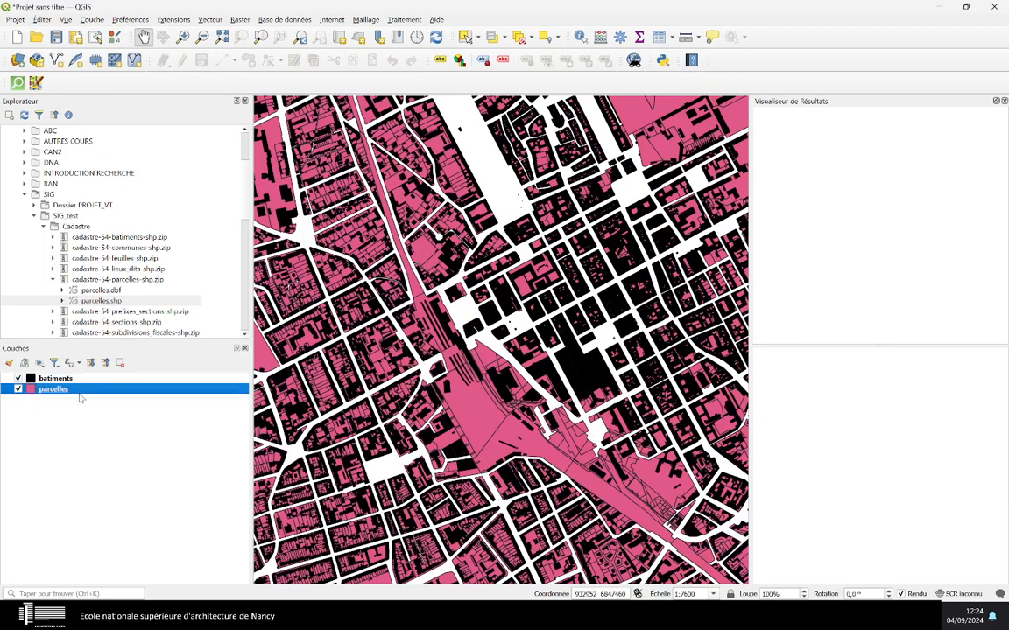
double_click(32, 391)
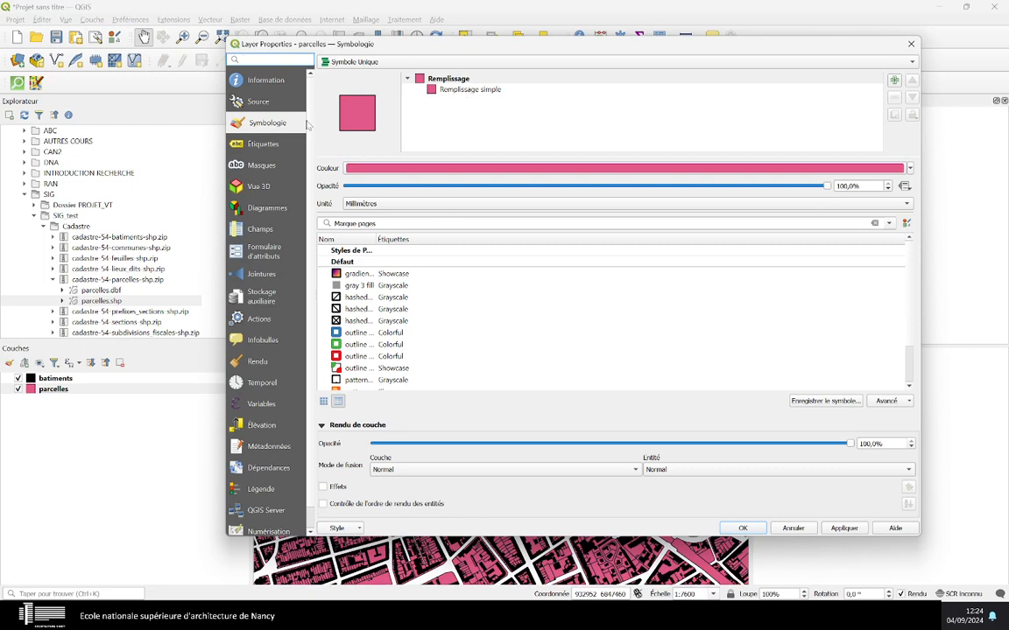
click(470, 90)
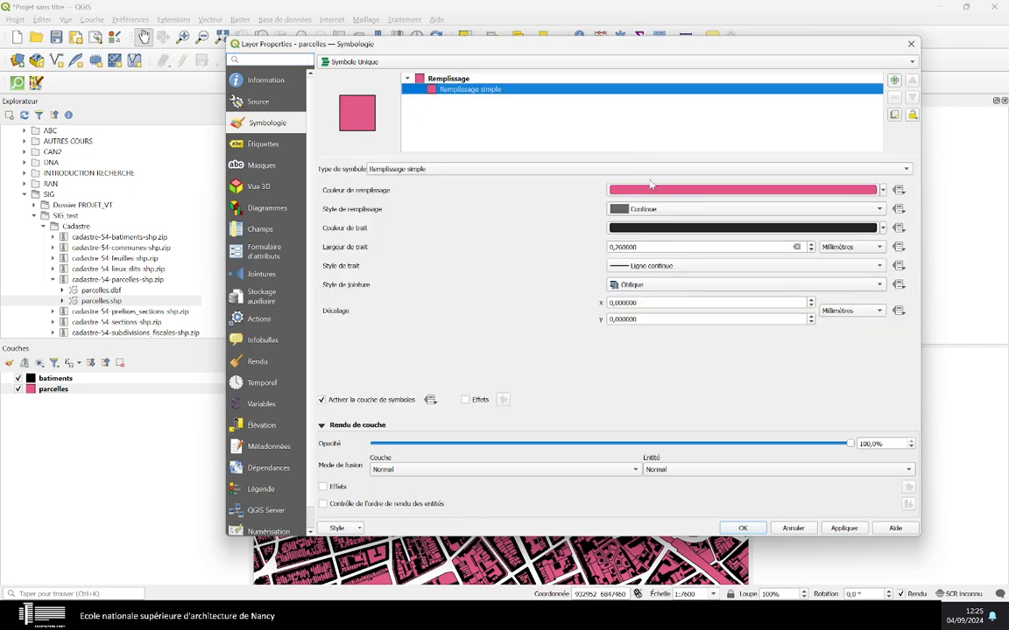
click(882, 191)
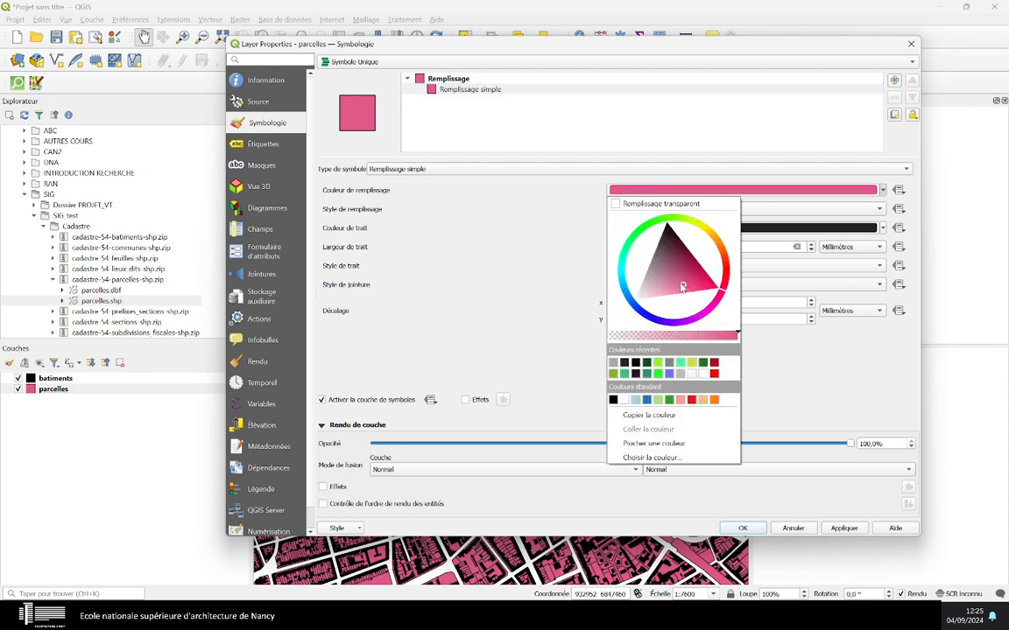
click(616, 203)
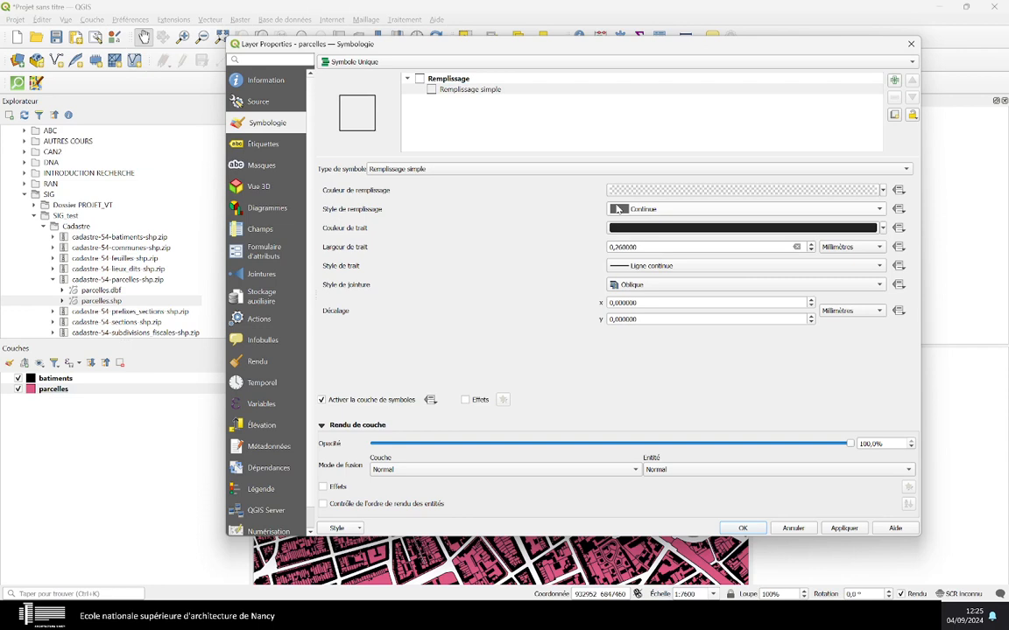
Give the parcelles layer a medium grey stroke with a width of 0.1 mm and apply the style.
click(882, 229)
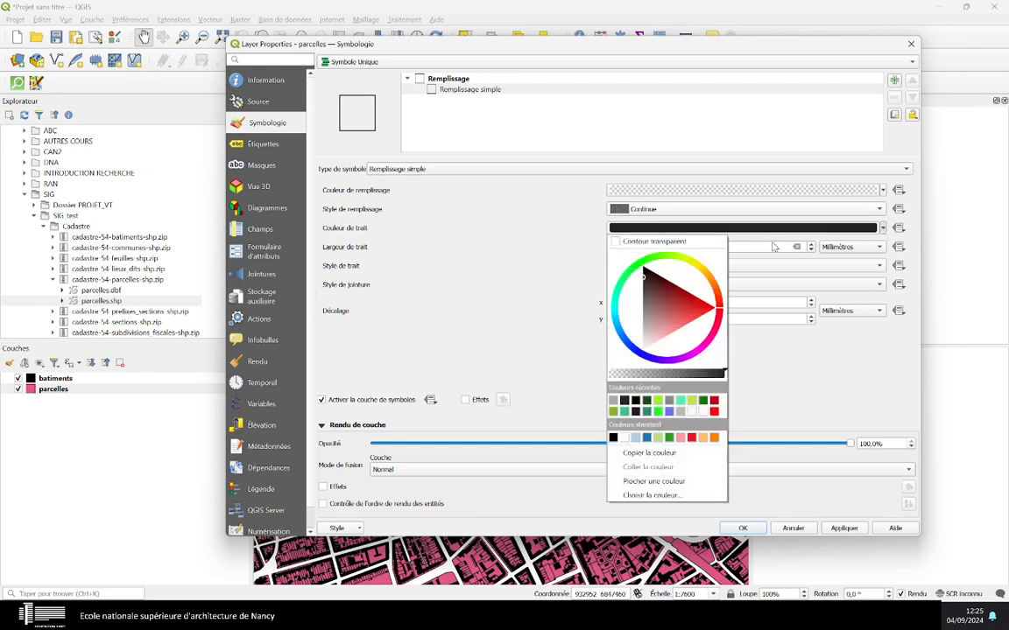
drag(640, 302, 627, 312)
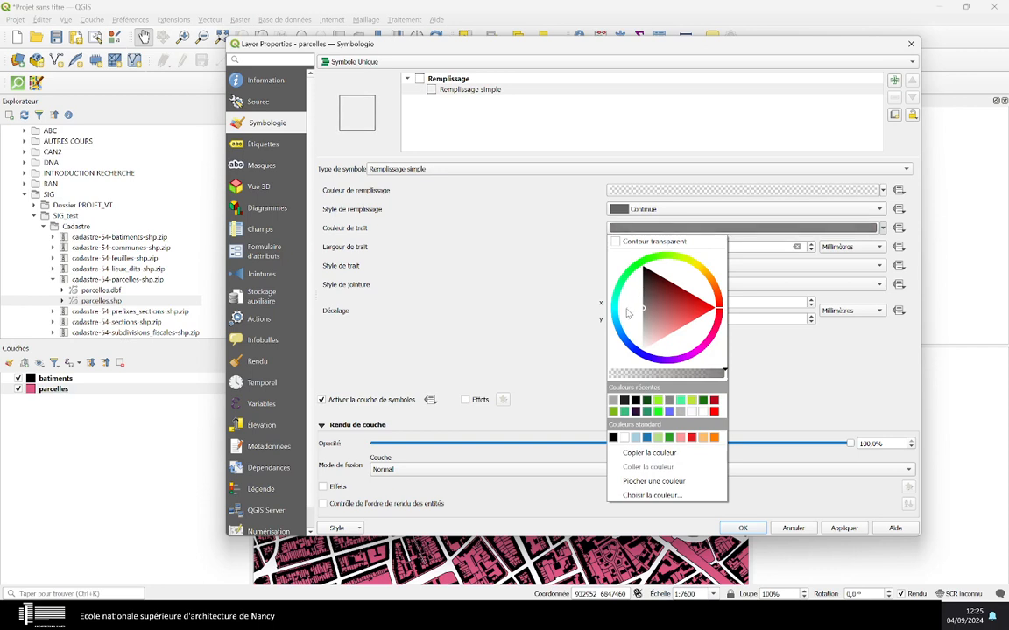
click(529, 289)
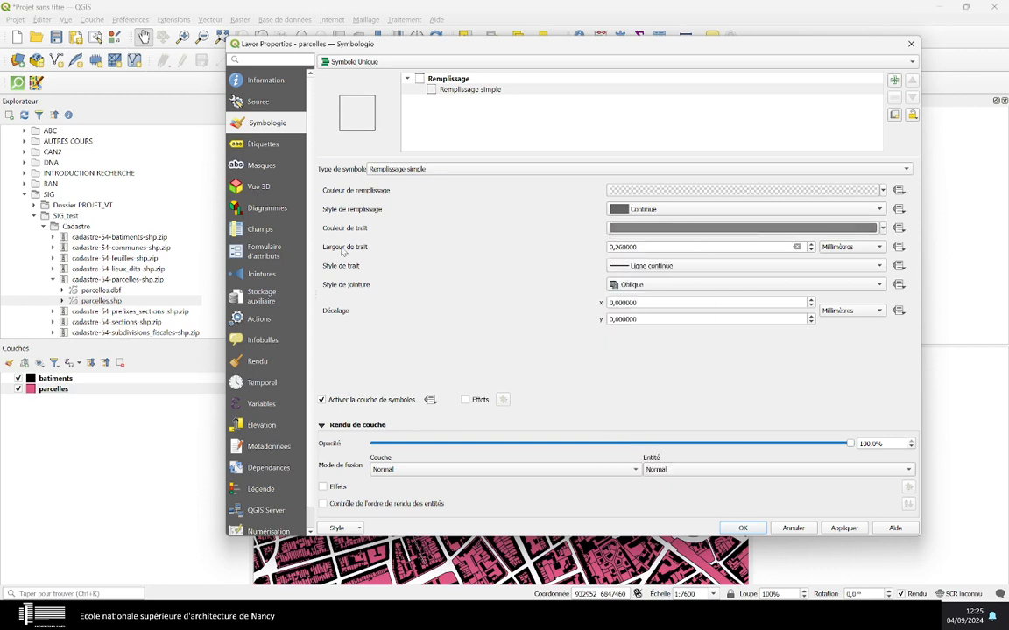
drag(622, 248, 618, 247)
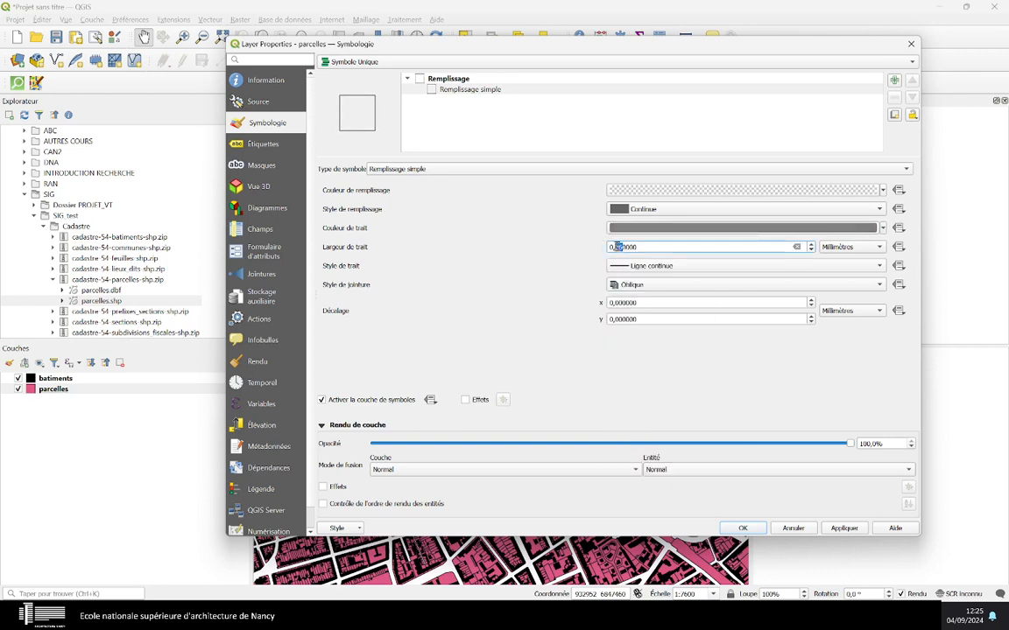
text(1)
key(ctrl+a)
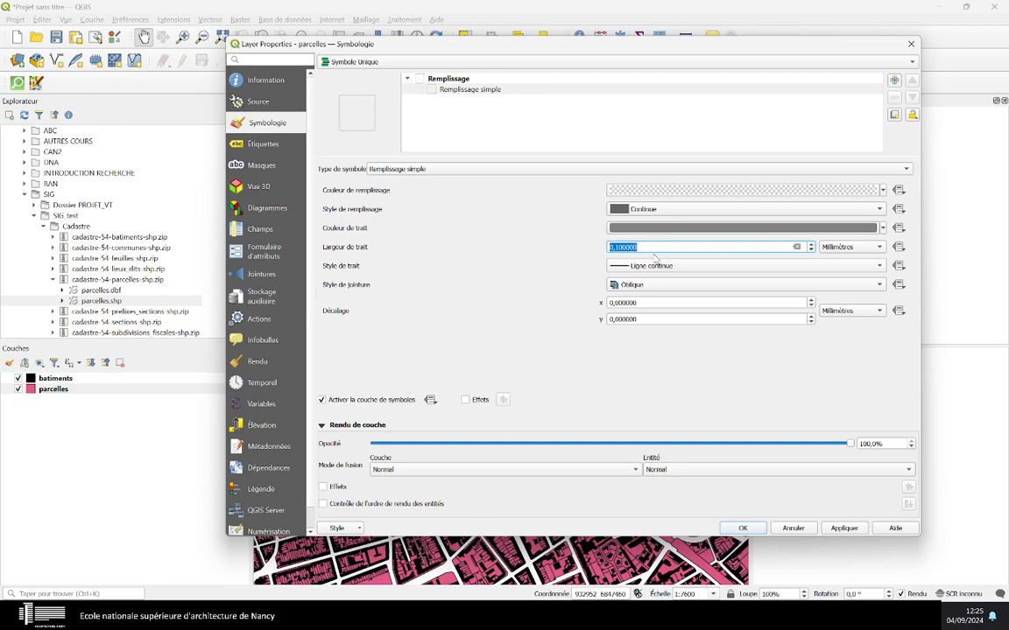
click(842, 529)
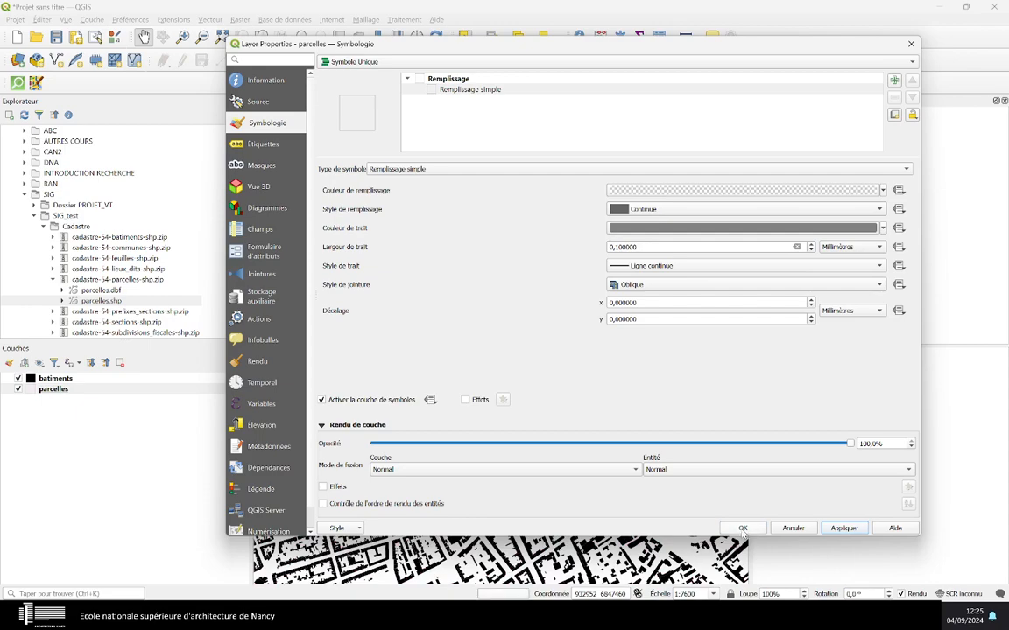
click(742, 529)
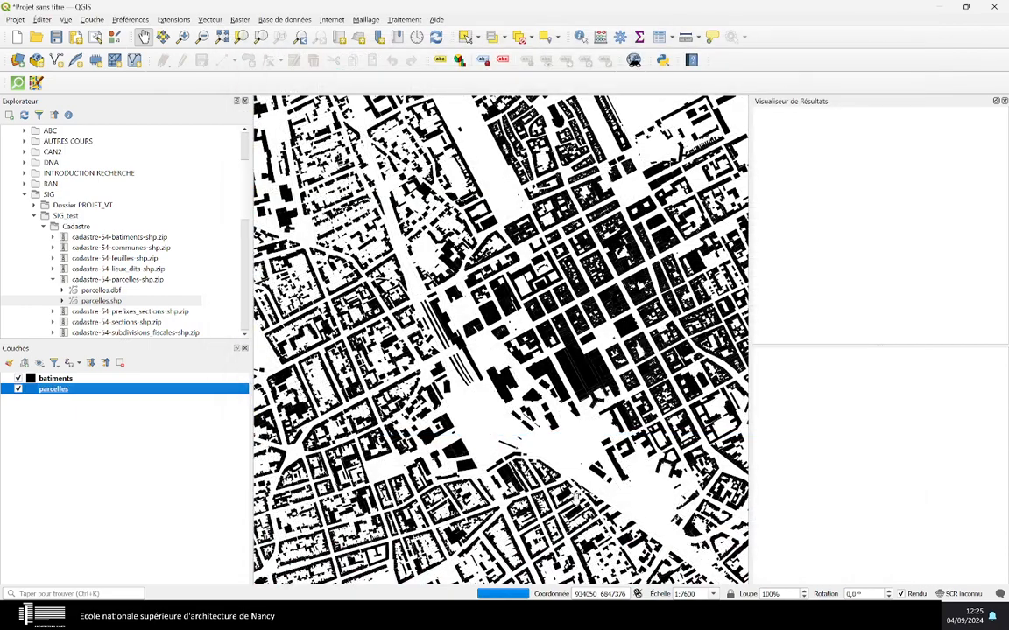
Set the stroke width of the parcelles layer's simple fill to 0.2 mm and confirm the layer properties.
scroll(466, 382, down, 1)
scroll(442, 368, down, 3)
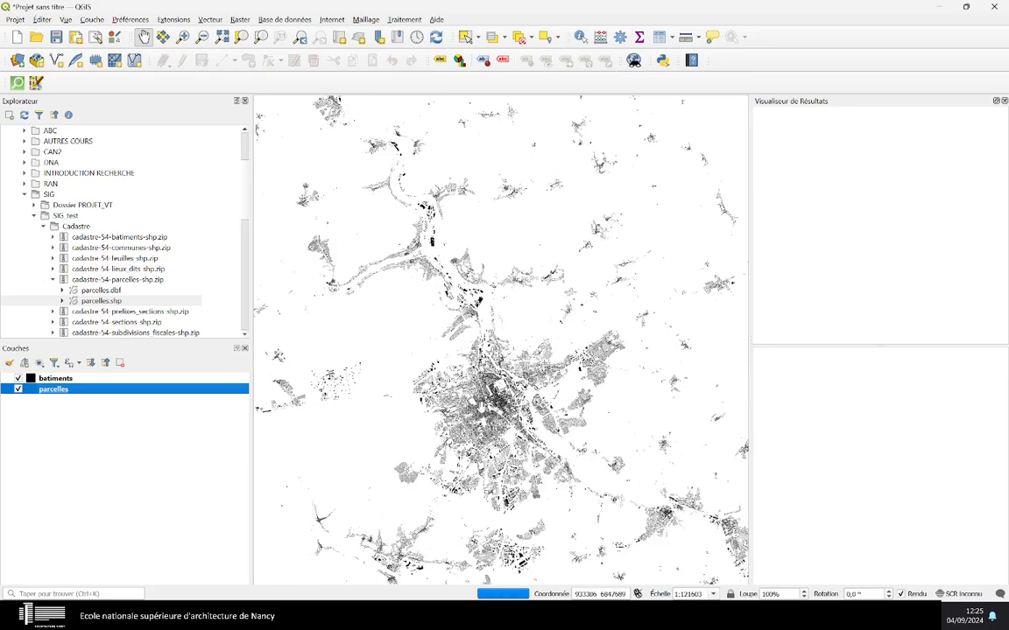
scroll(433, 373, up, 2)
scroll(527, 410, up, 1)
scroll(526, 410, up, 2)
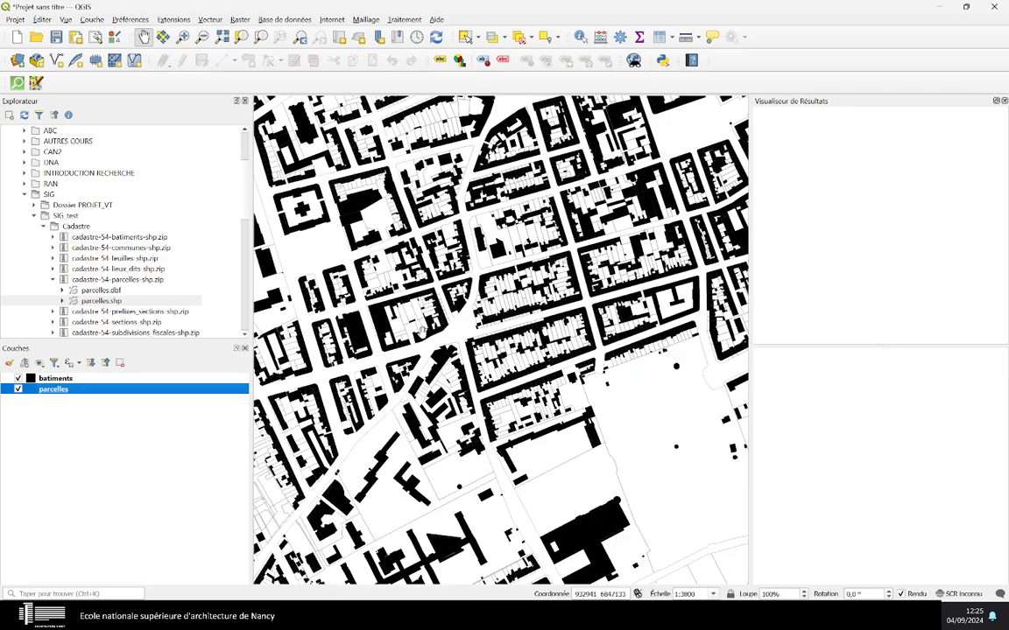
double_click(54, 391)
click(462, 88)
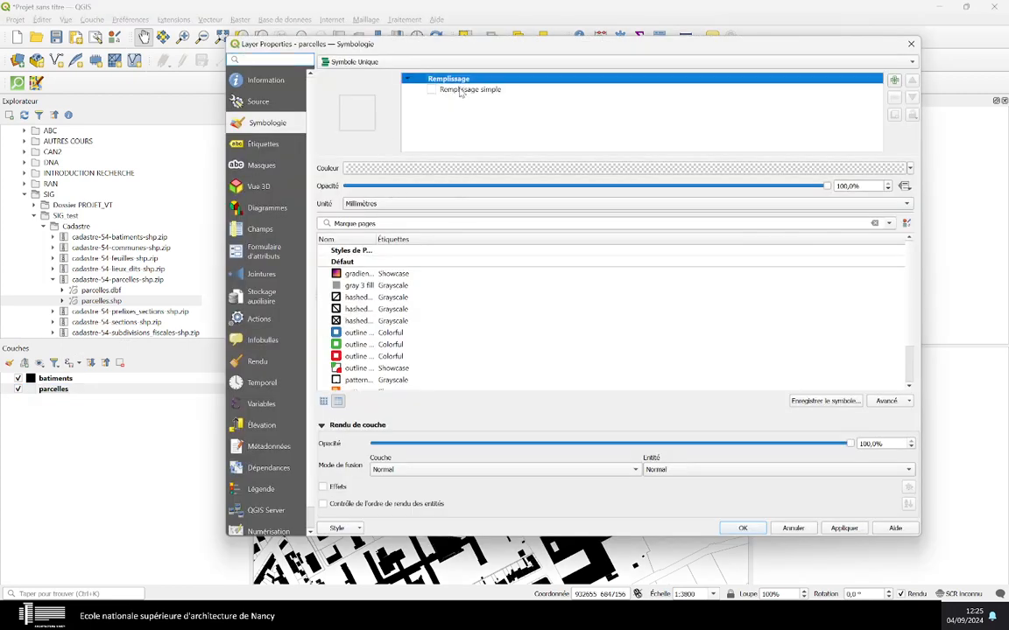
click(615, 248)
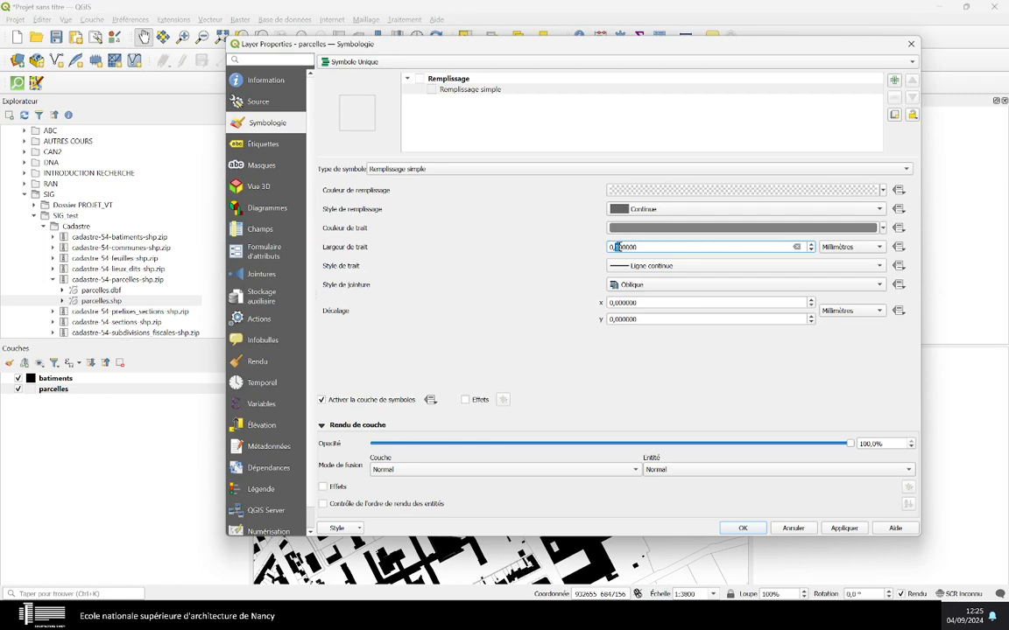
double_click(616, 247)
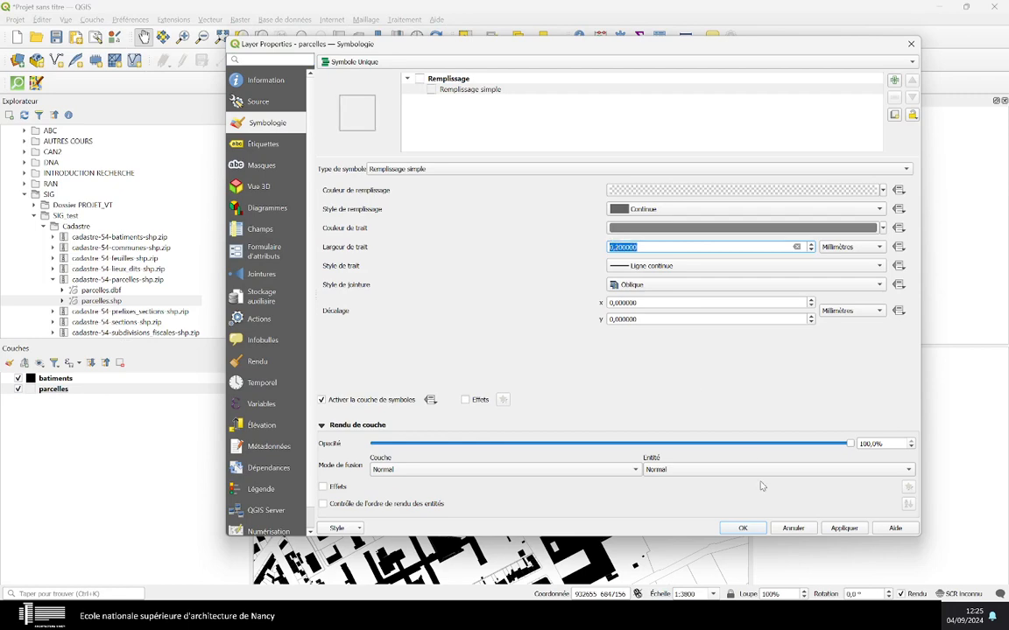
click(742, 528)
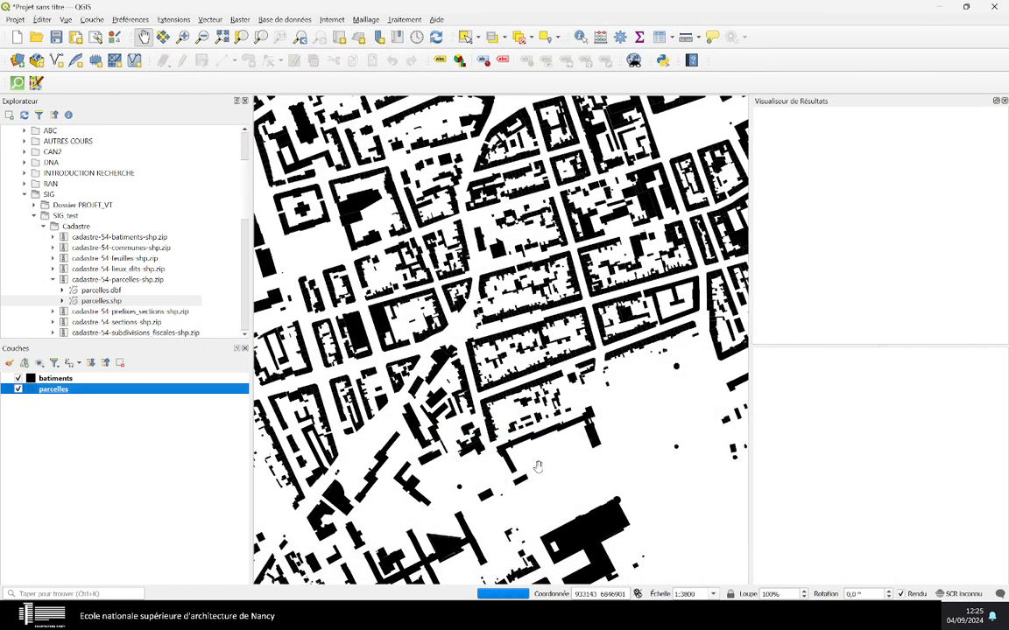
Examine the parcel outlines together with the buildings at several scales, from the city blocks out to the department.
scroll(424, 376, down, 1)
scroll(427, 381, down, 1)
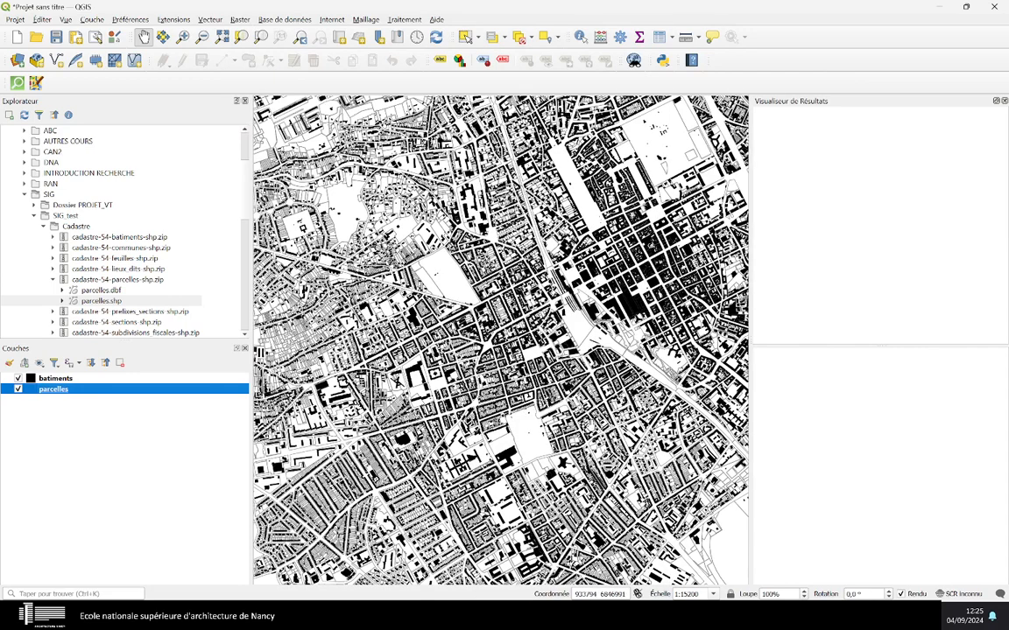
scroll(543, 390, down, 3)
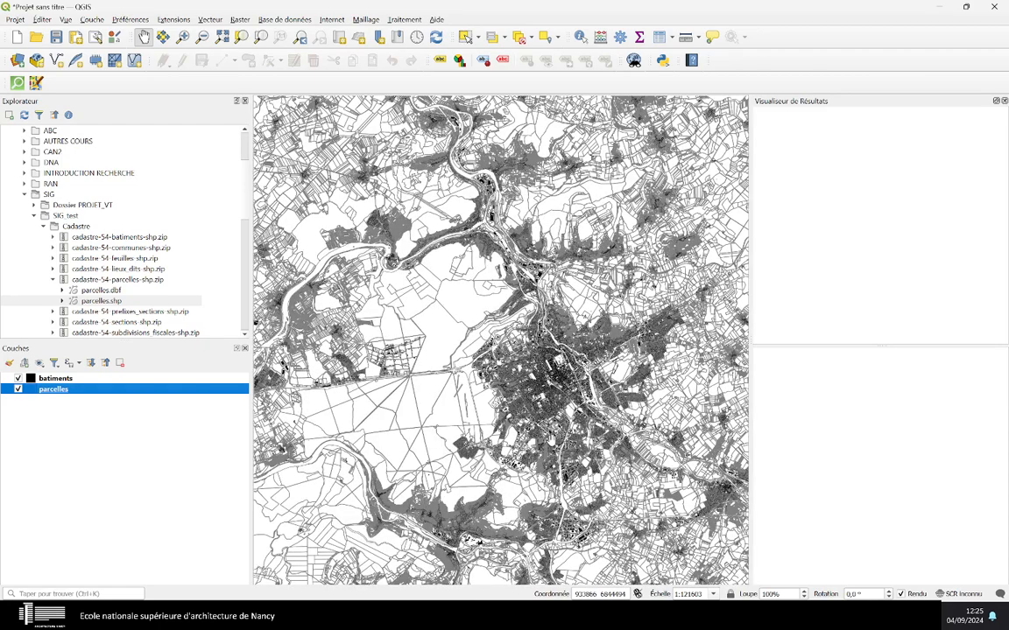
scroll(481, 384, down, 2)
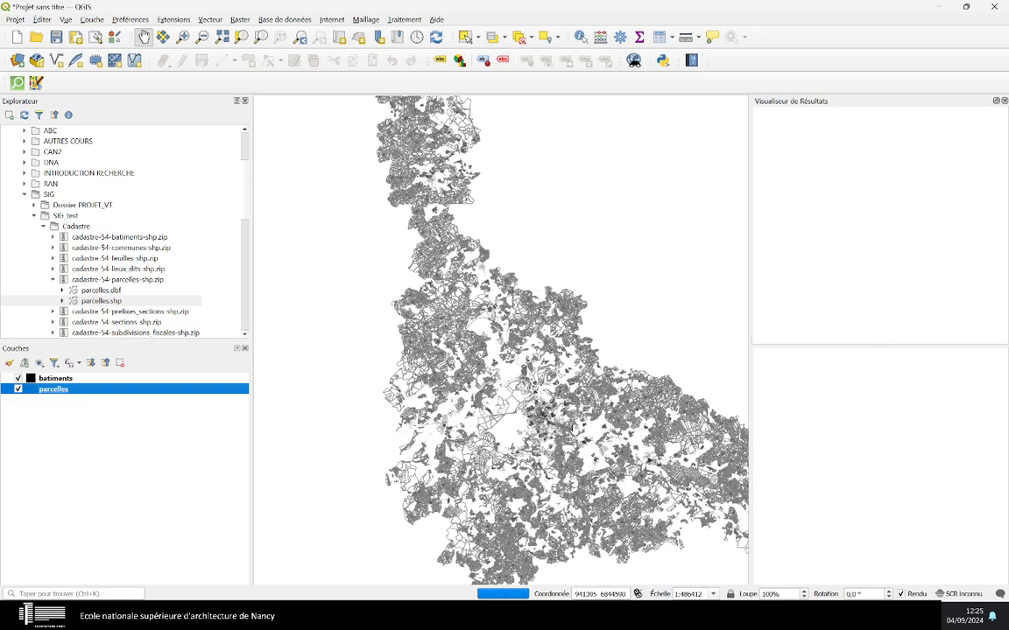
scroll(526, 443, up, 3)
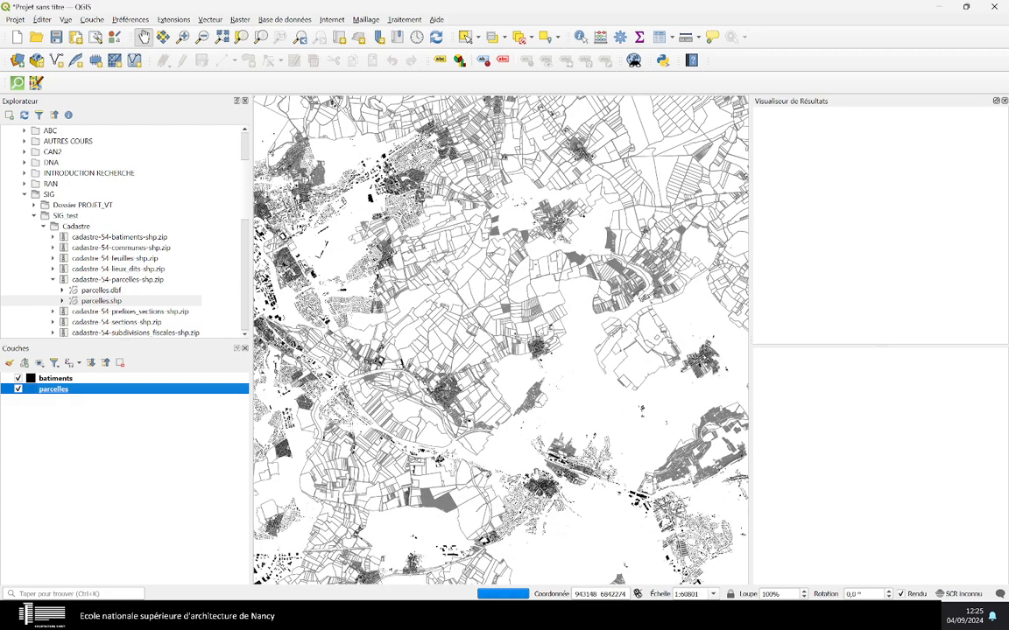
drag(486, 444, 642, 517)
scroll(473, 368, up, 1)
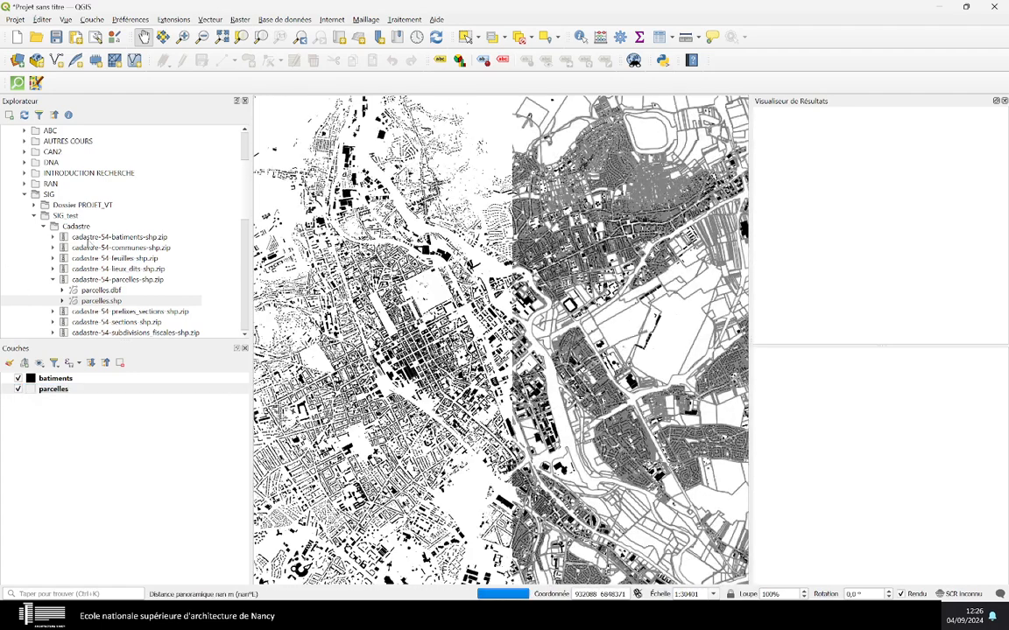
Add communes.shp from the cadastre-54-communes-shp.zip archive to the project and place its layer above batiments.
click(53, 280)
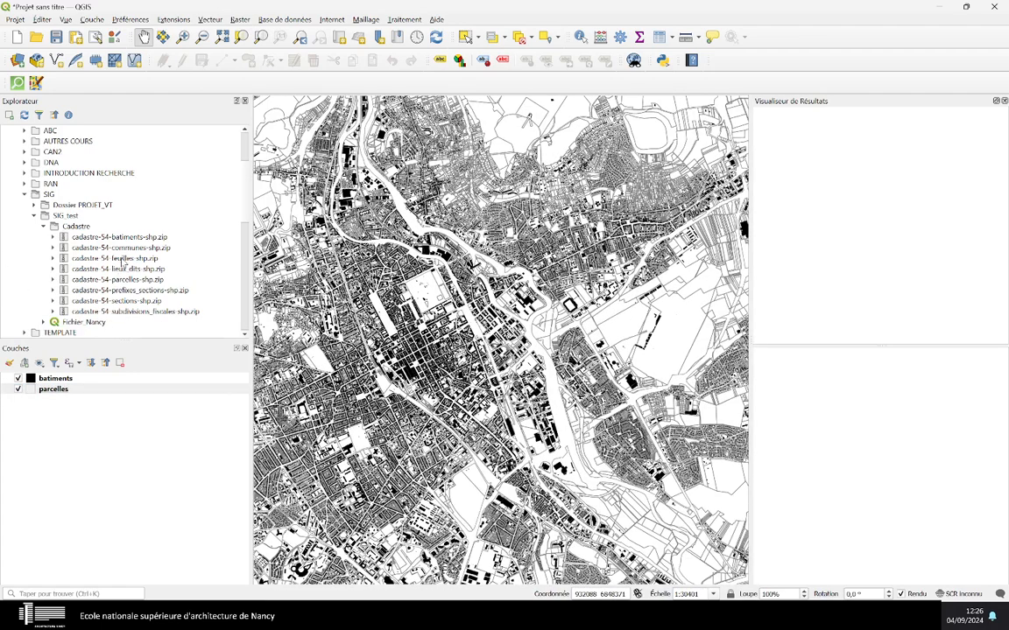
click(52, 249)
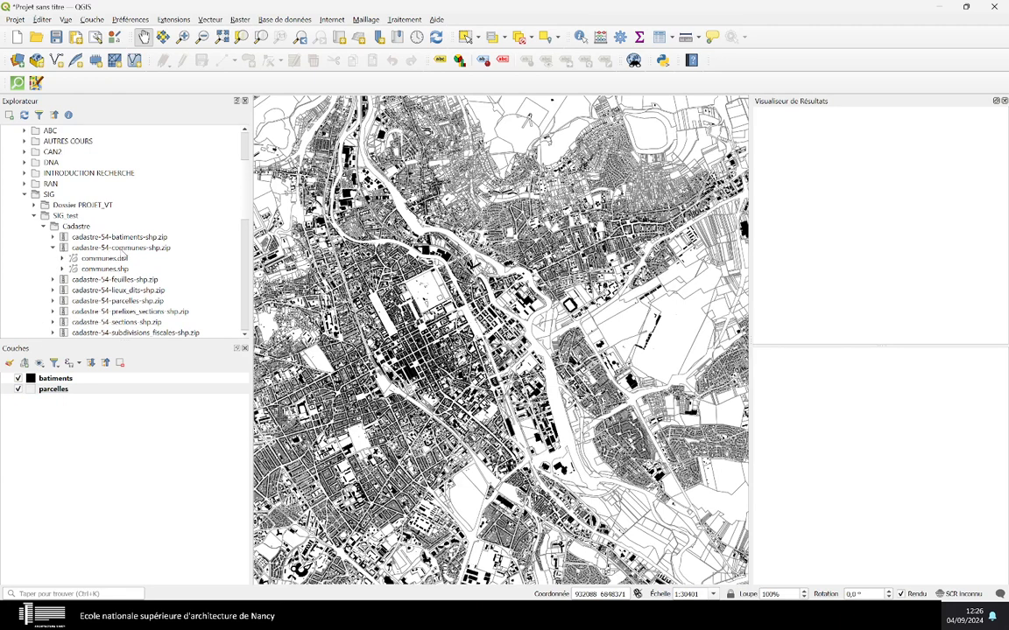
click(119, 248)
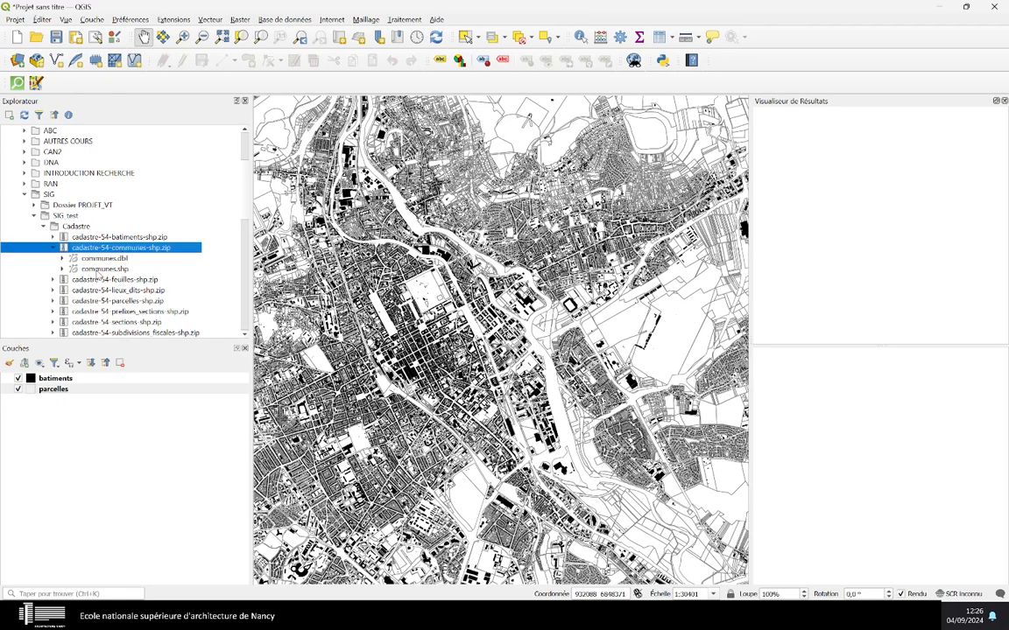
double_click(99, 269)
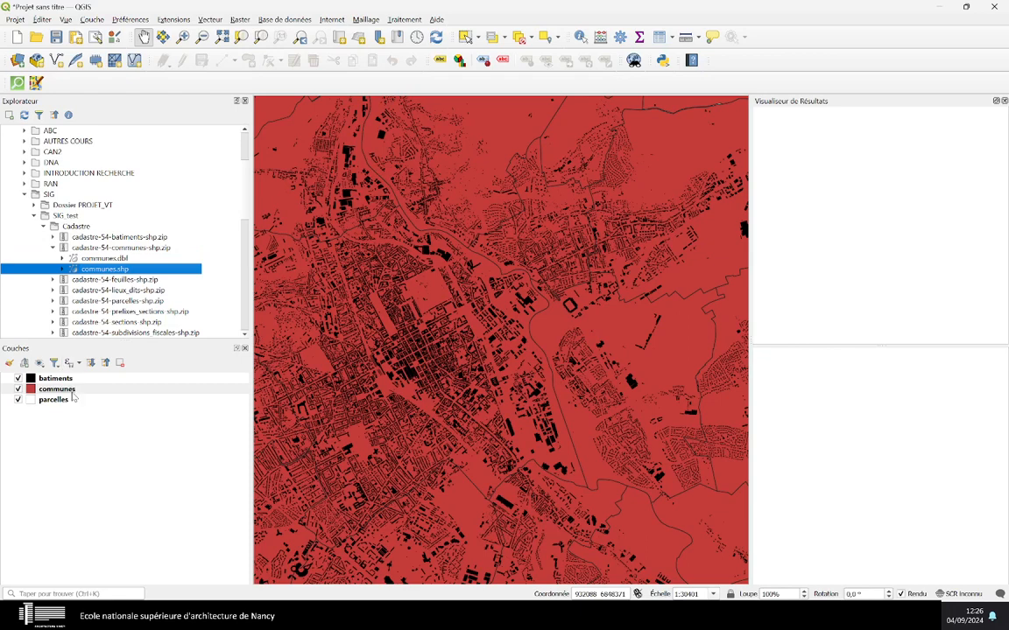
drag(76, 395, 43, 378)
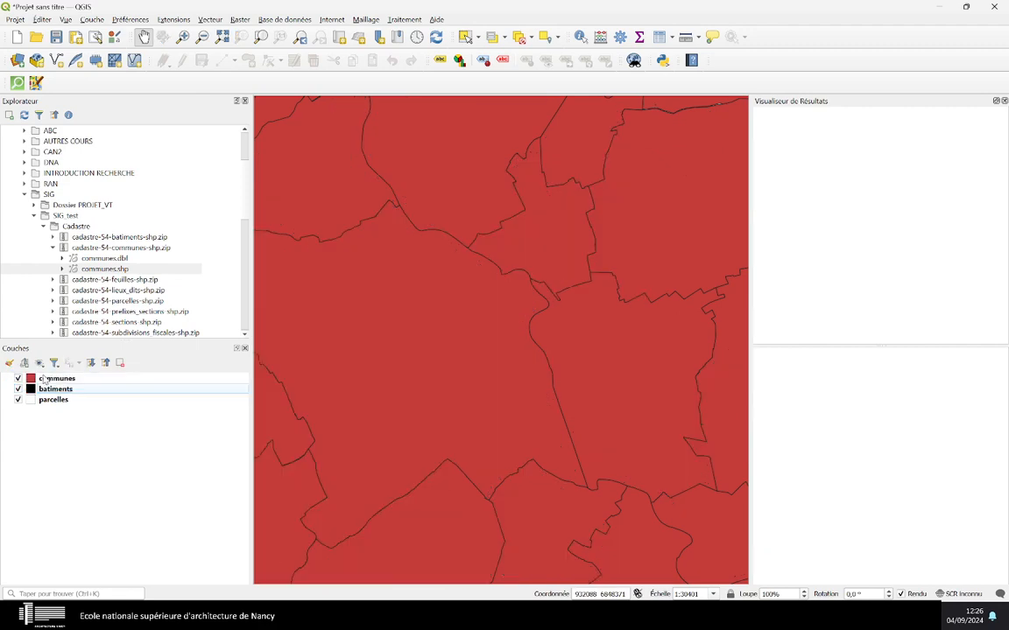
Open the communes layer's symbology and make the fill colour of its simple fill transparent.
click(53, 382)
scroll(524, 346, down, 2)
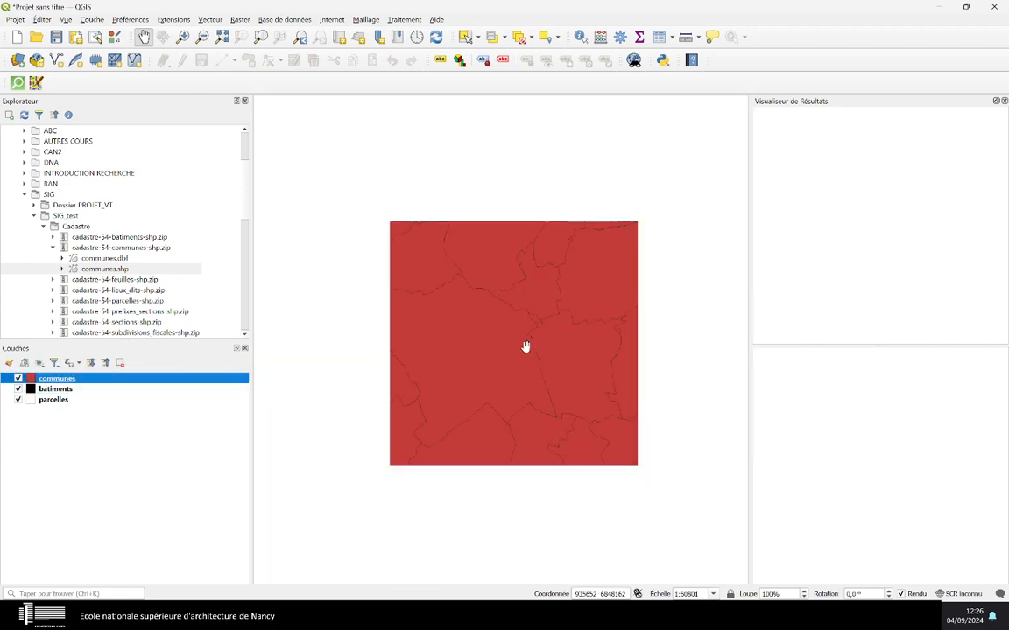
double_click(50, 382)
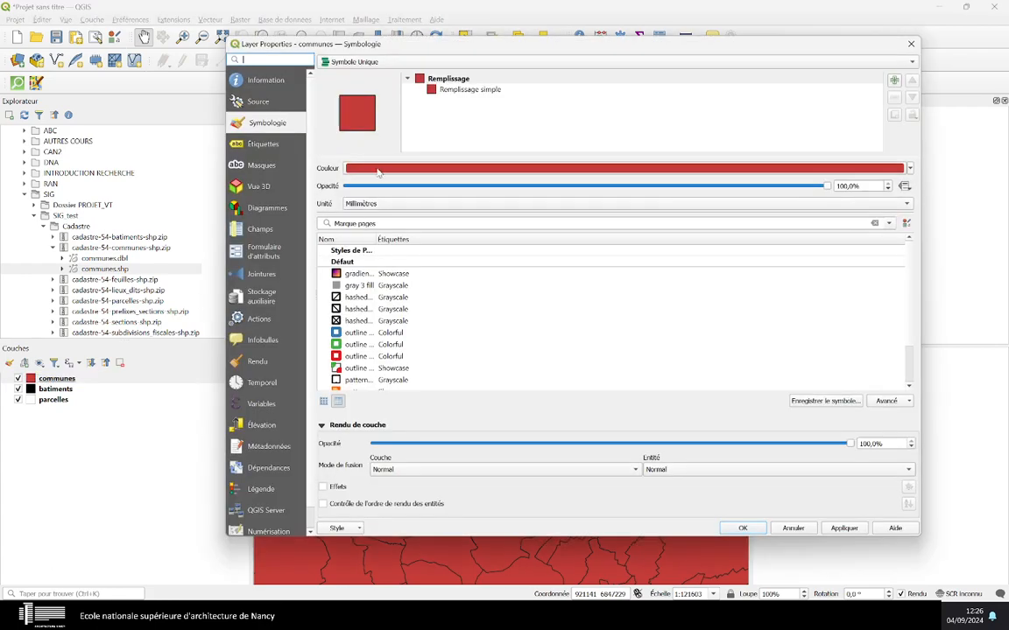
click(468, 89)
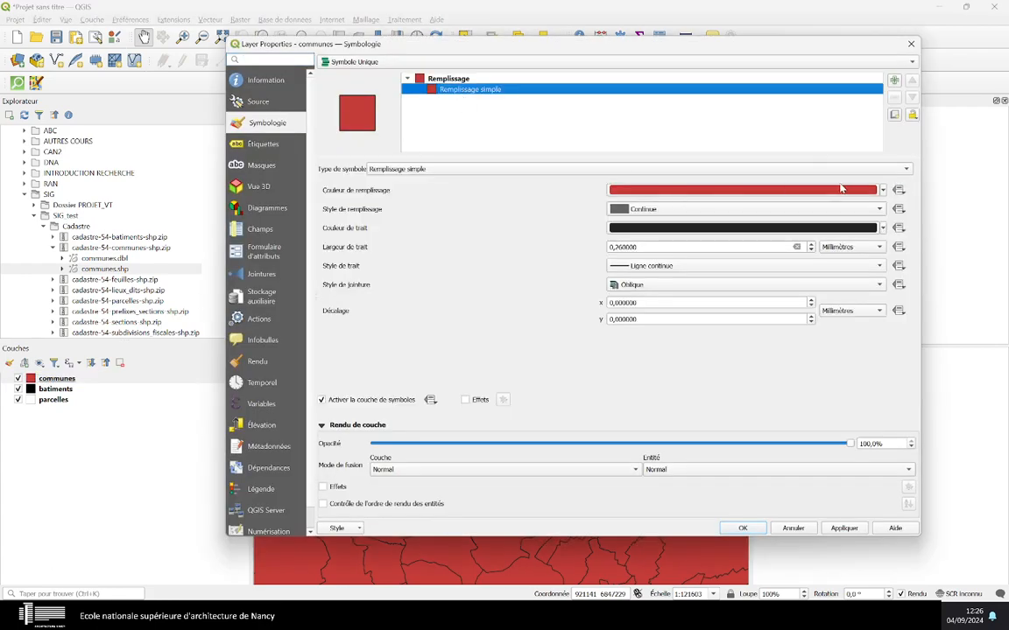
click(882, 190)
click(632, 202)
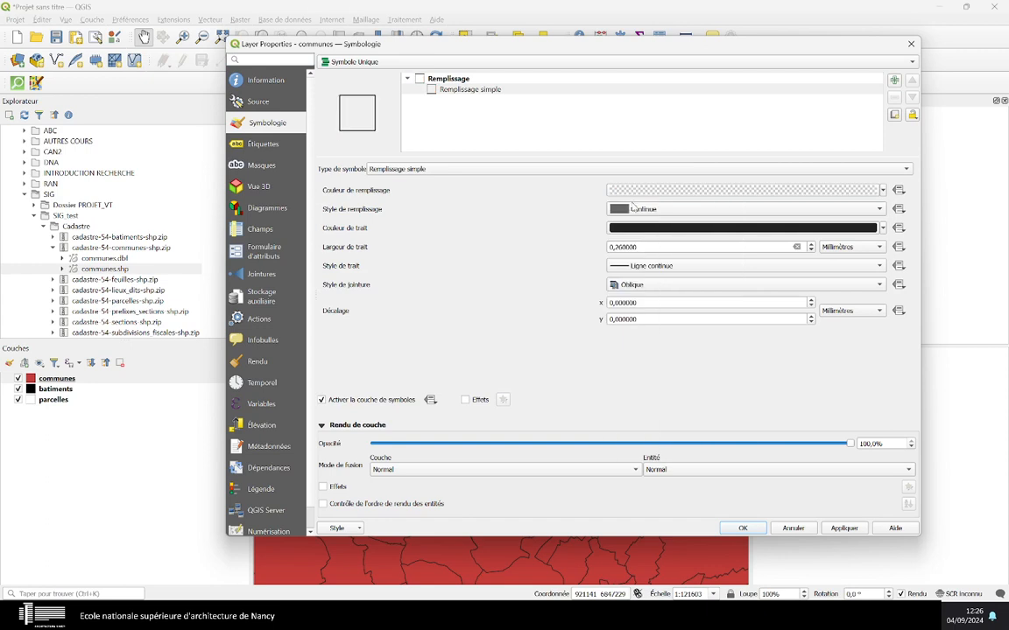
Give the communes layer a bright red stroke with a width of 0.3 mm and apply the style.
click(883, 228)
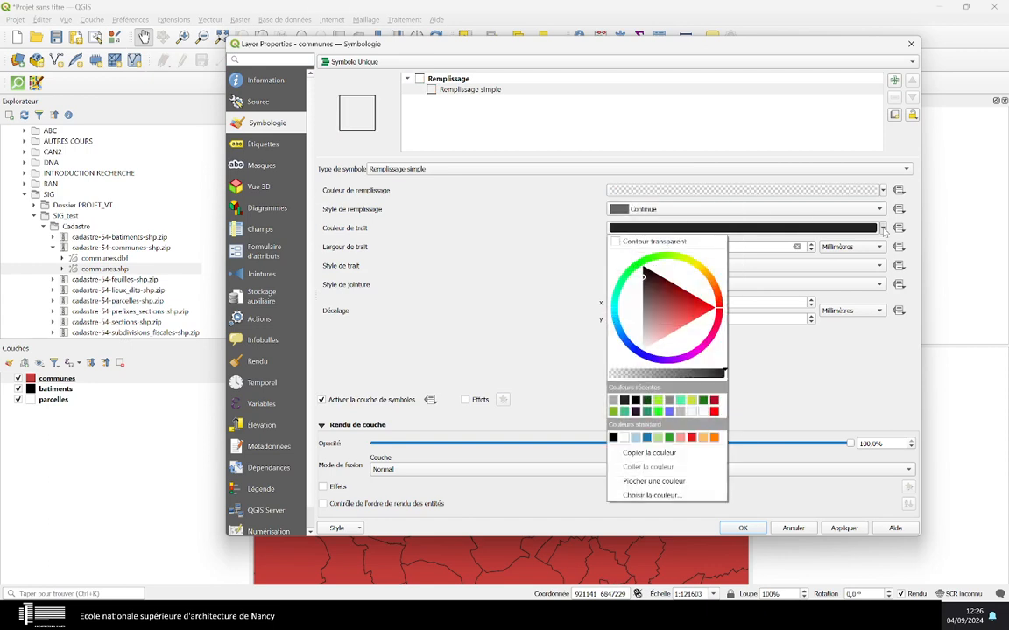
click(534, 253)
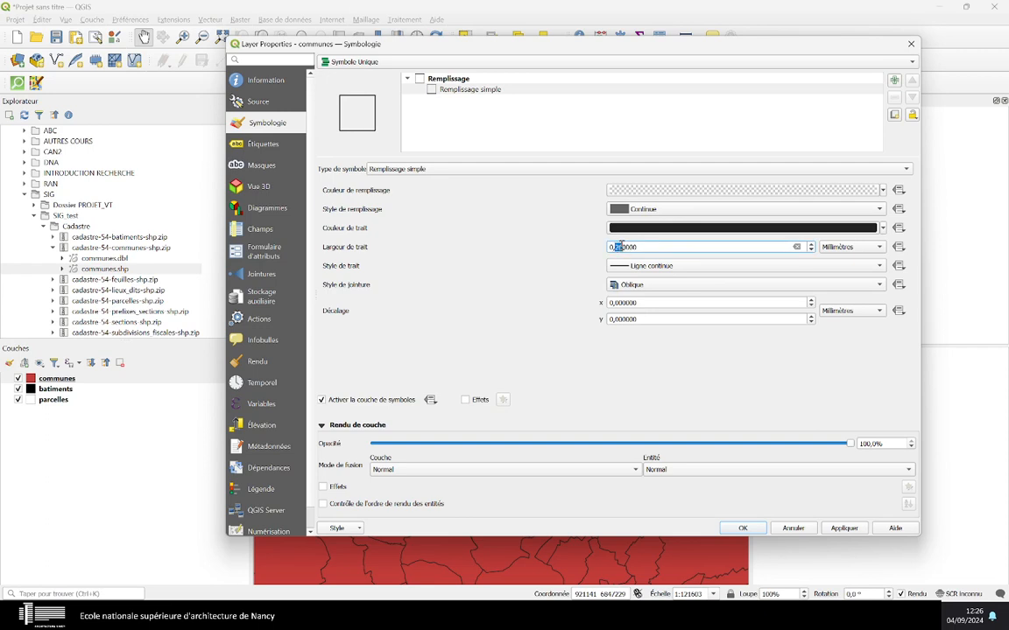
text(3)
click(656, 228)
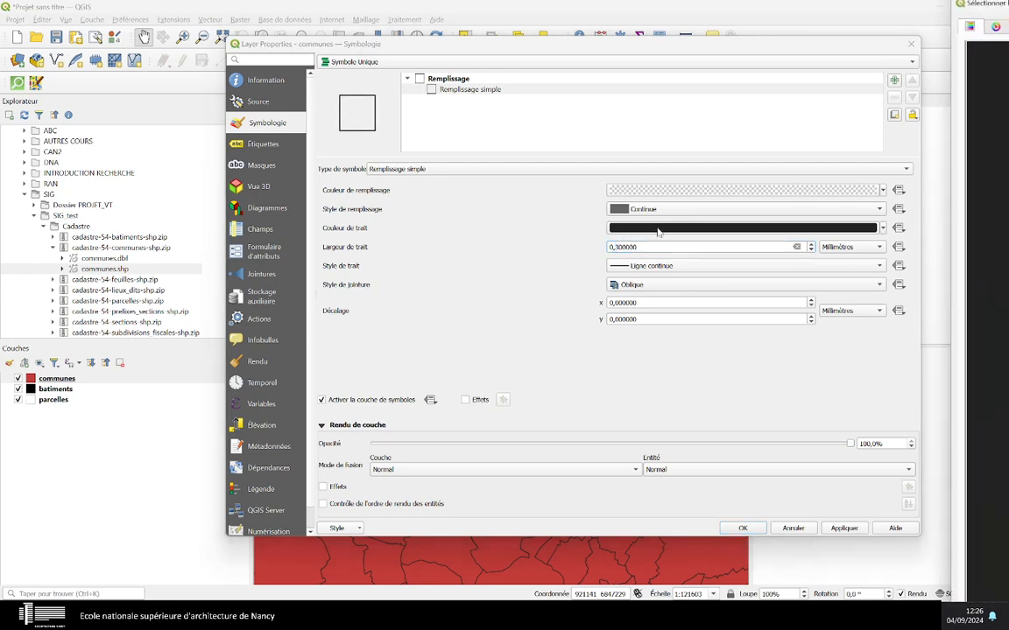
click(882, 227)
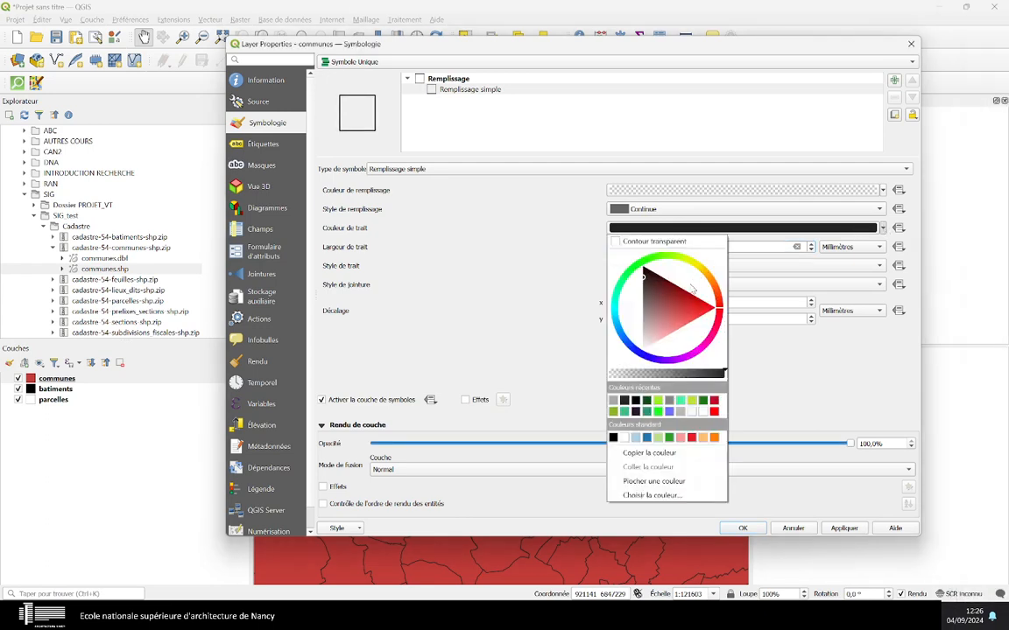
drag(692, 287, 728, 310)
click(728, 289)
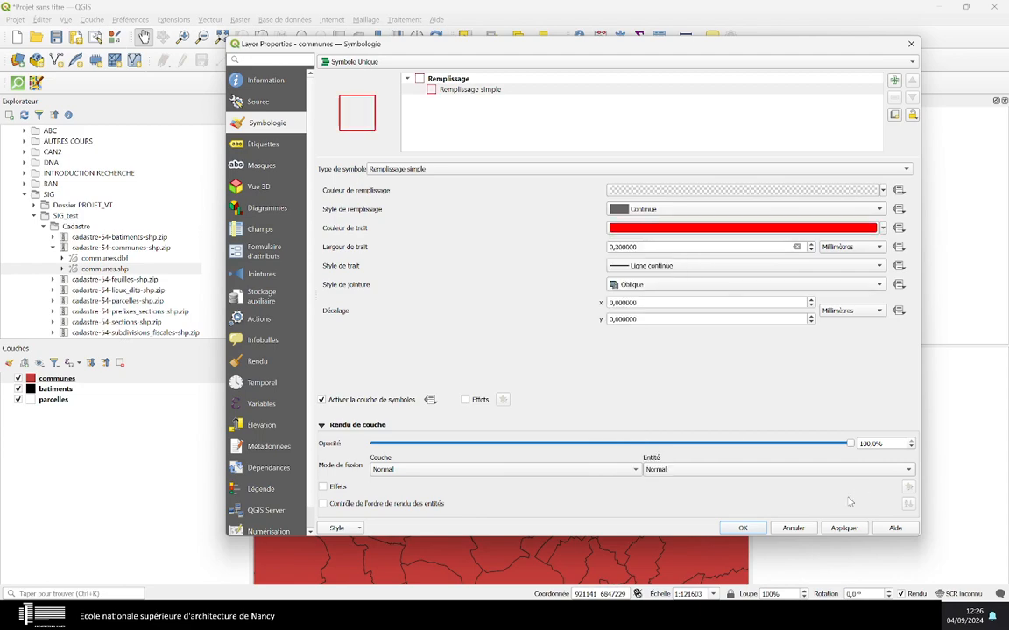
click(842, 529)
click(743, 529)
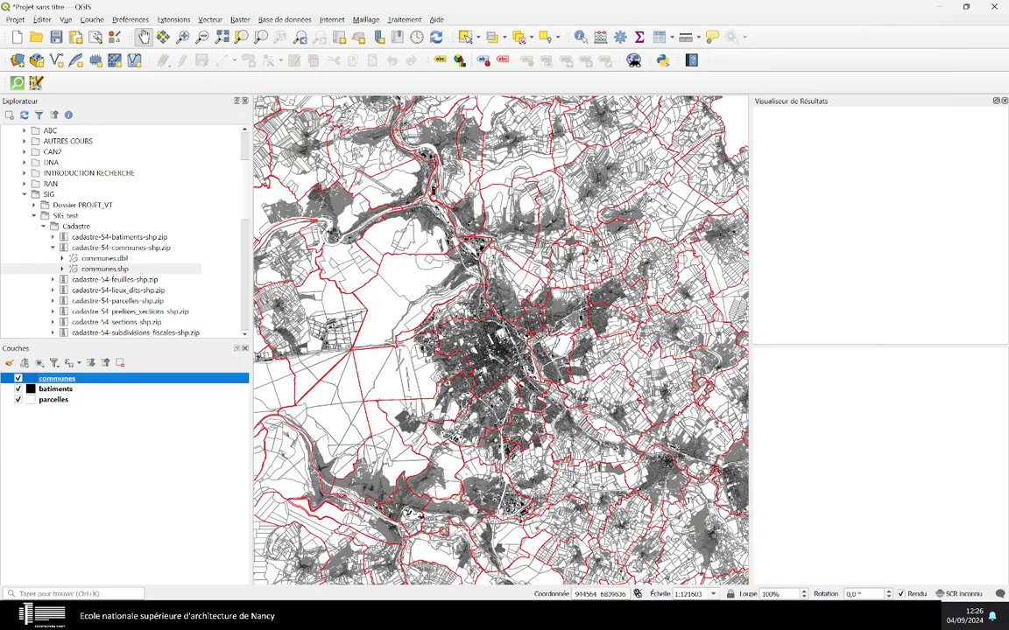
Examine the red commune boundaries over the parcels and buildings, from the whole department down to local scale.
scroll(427, 329, down, 1)
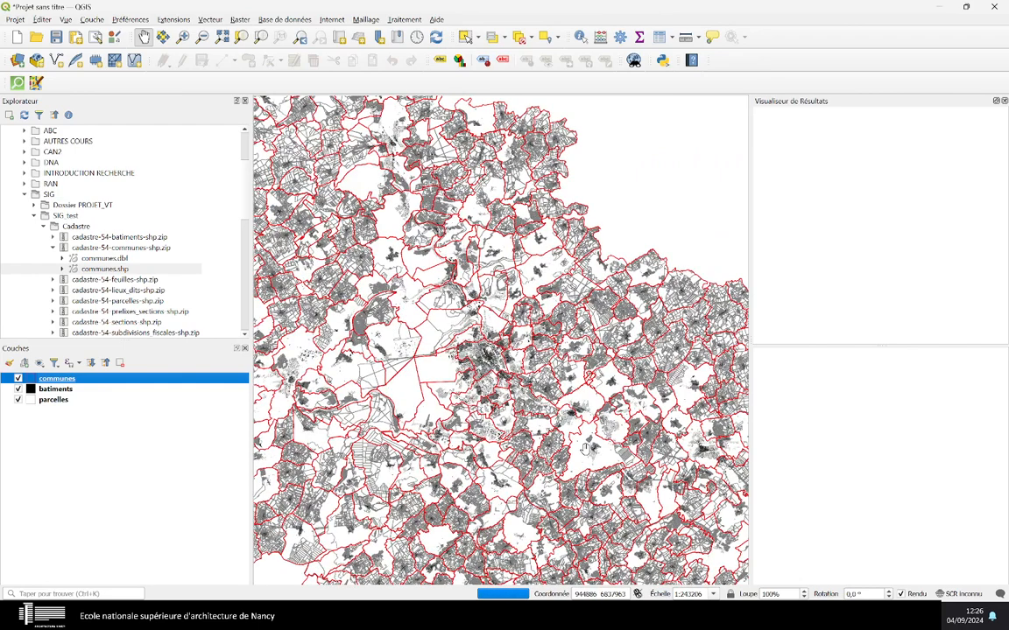
scroll(524, 377, down, 2)
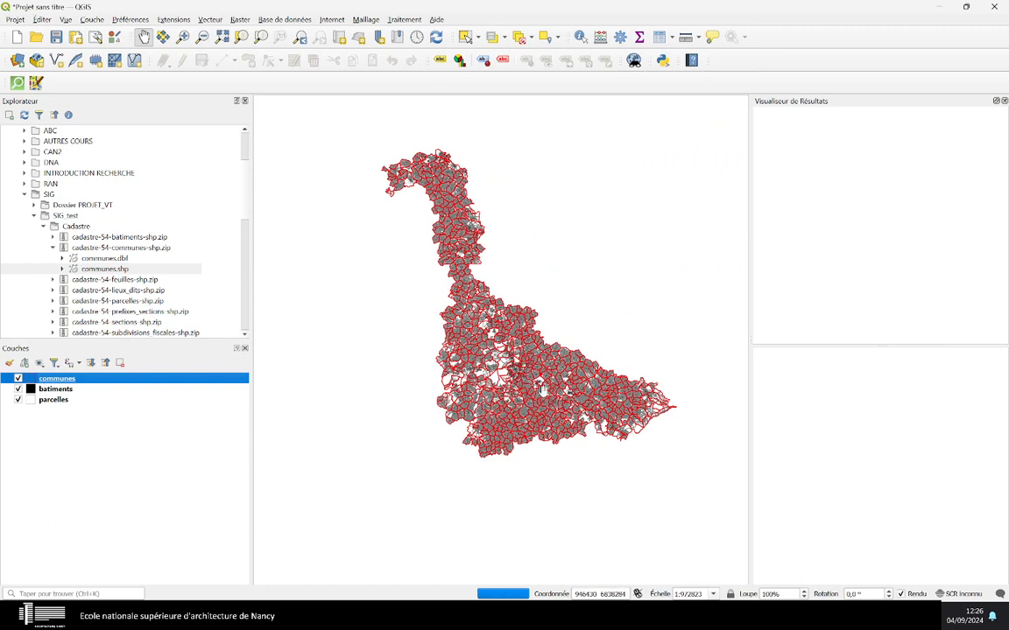
scroll(507, 371, up, 3)
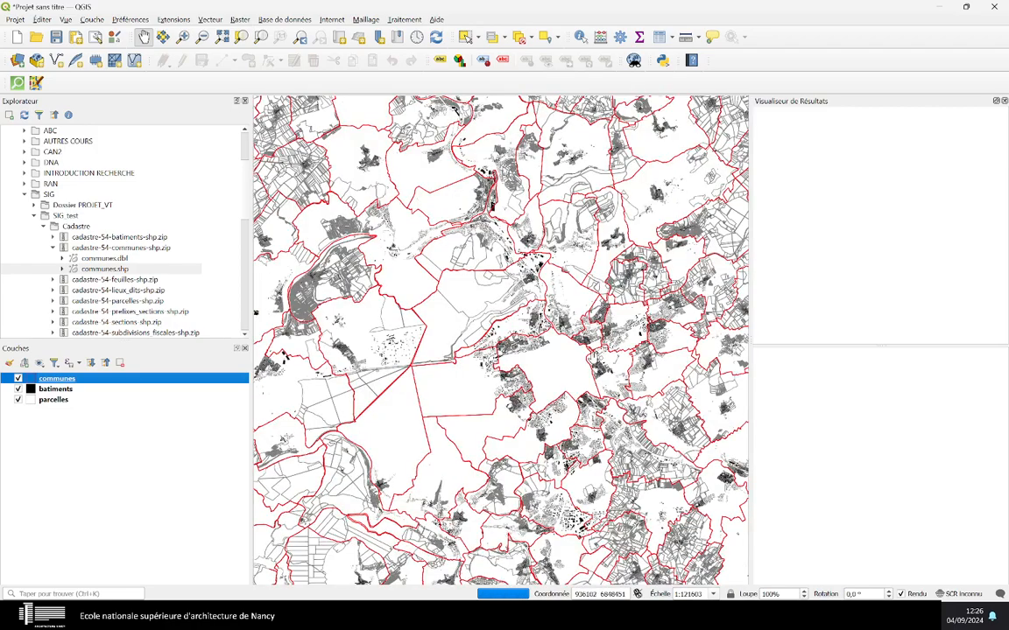
scroll(565, 374, up, 1)
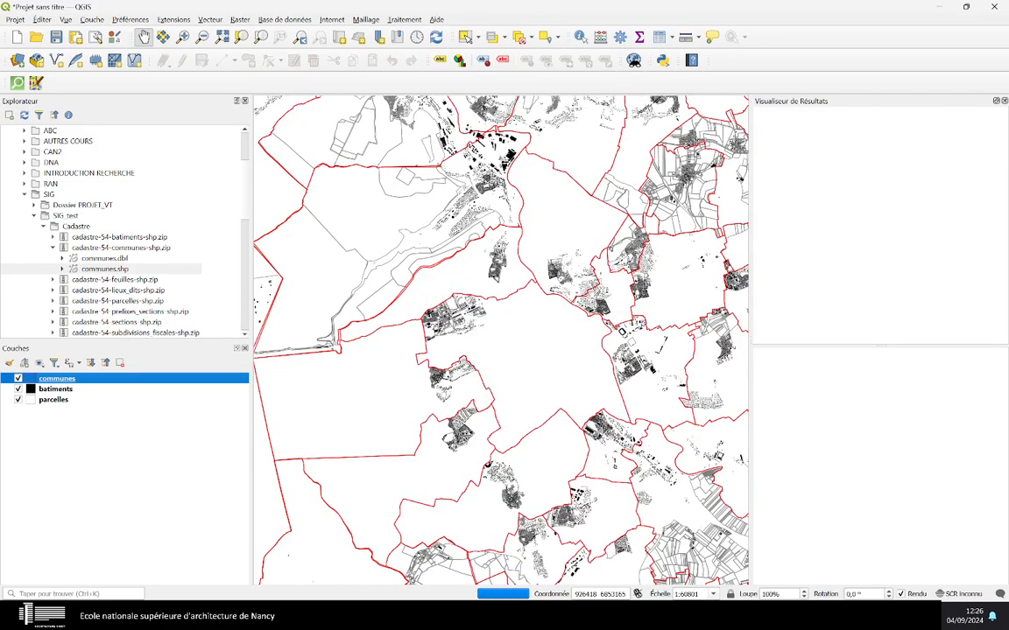